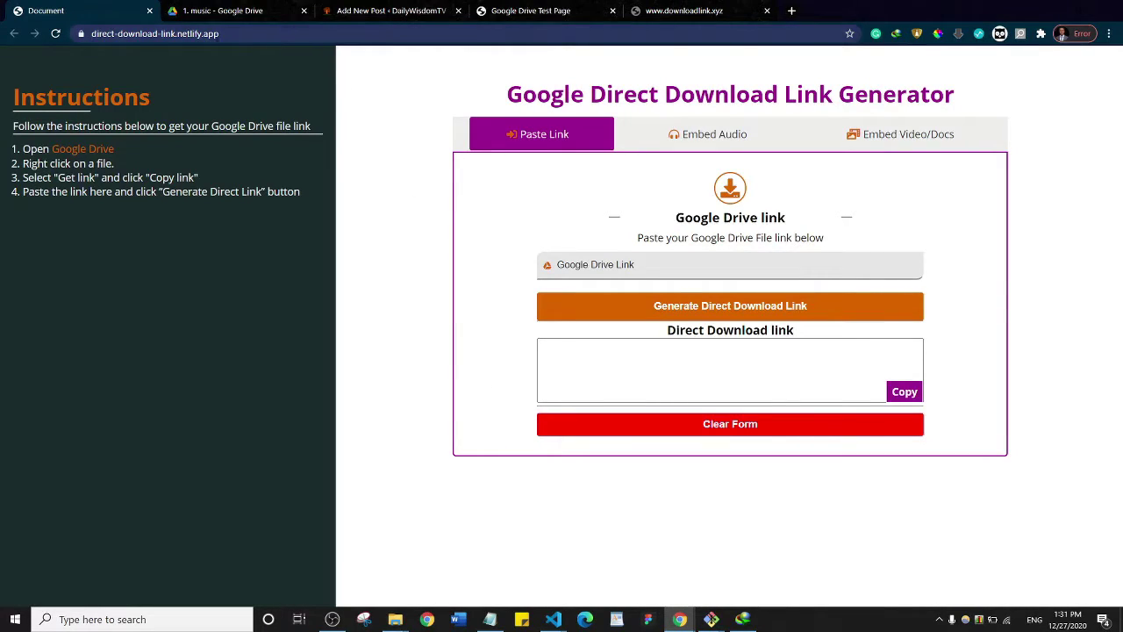
Paste the generator's own web address into the download link box, then empty the box again.
click(231, 33)
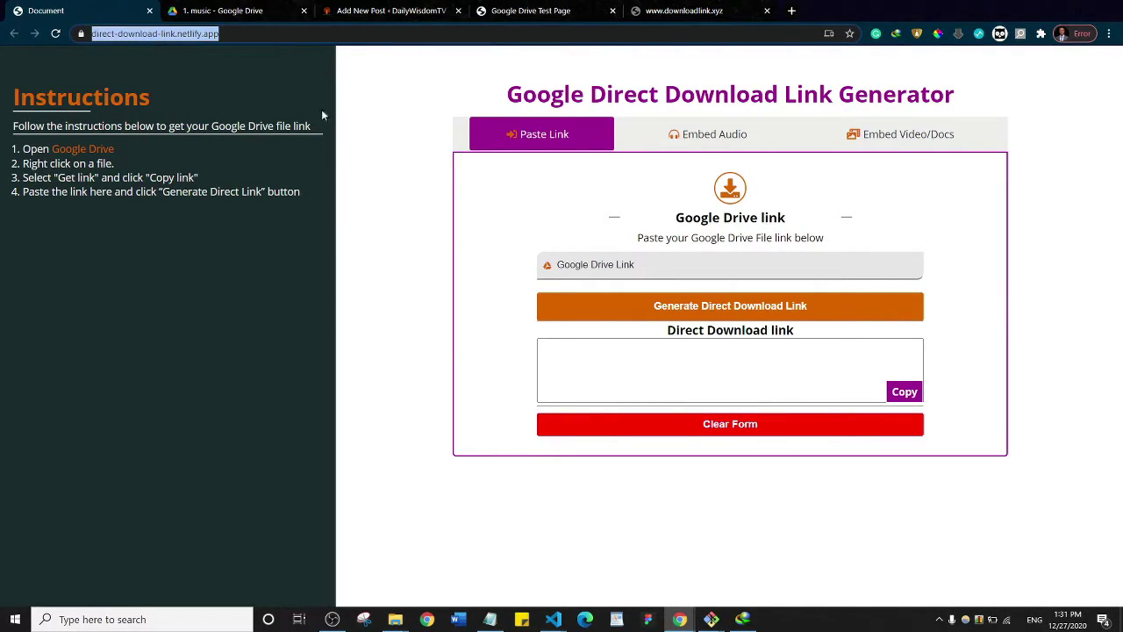
double_click(544, 94)
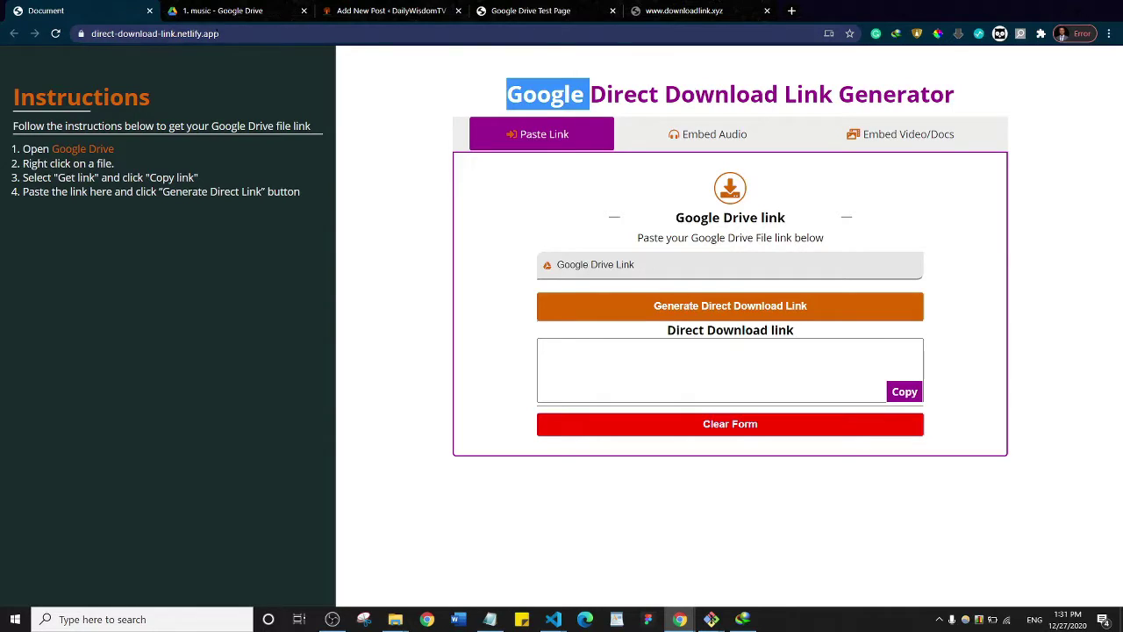
key(ctrl+l)
key(ctrl+c)
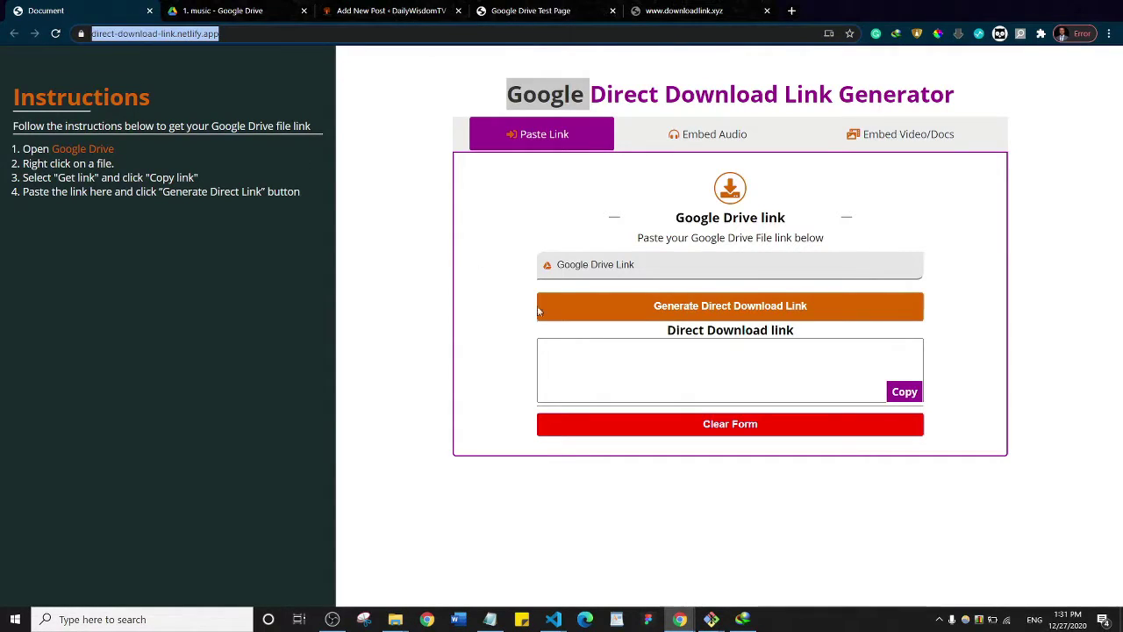
click(574, 378)
key(ctrl+v)
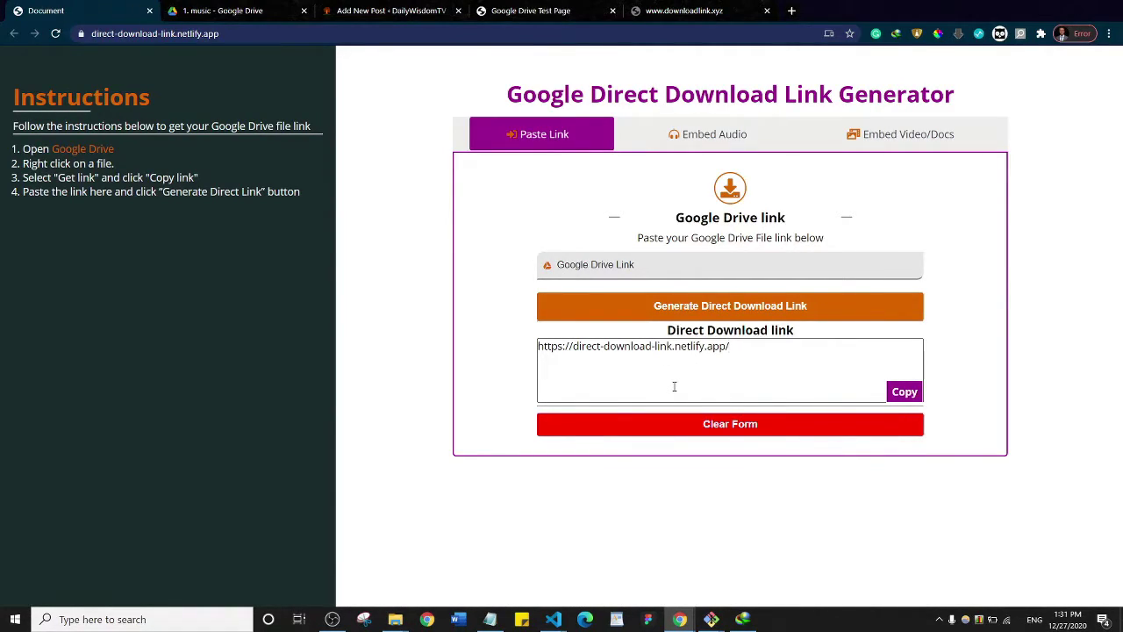
key(ctrl+a)
key(BackSpace)
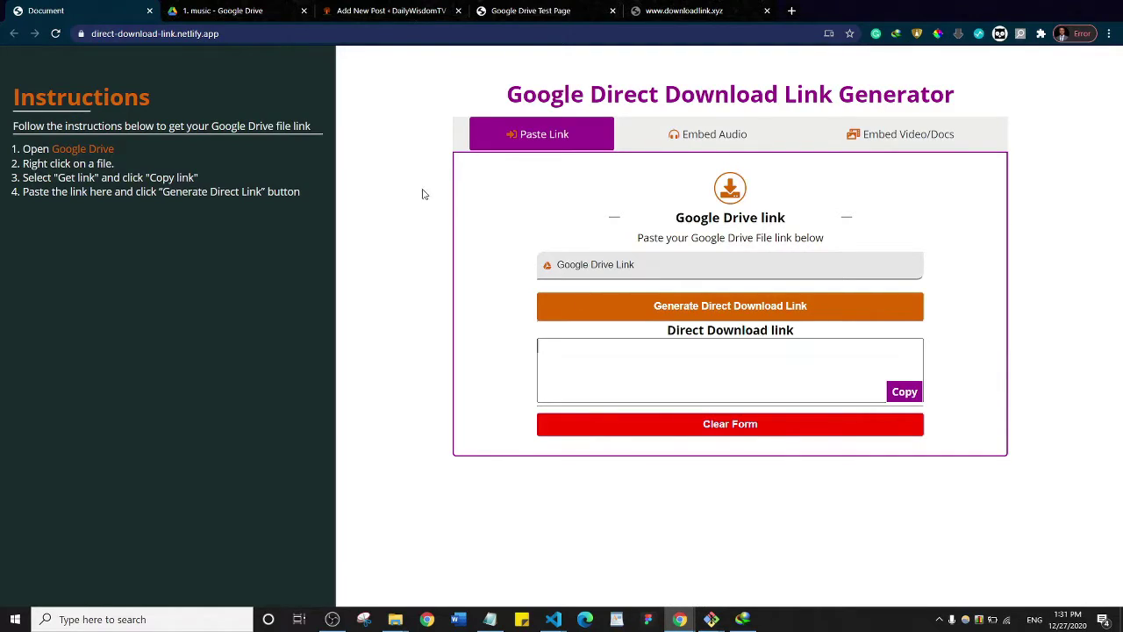
click(224, 10)
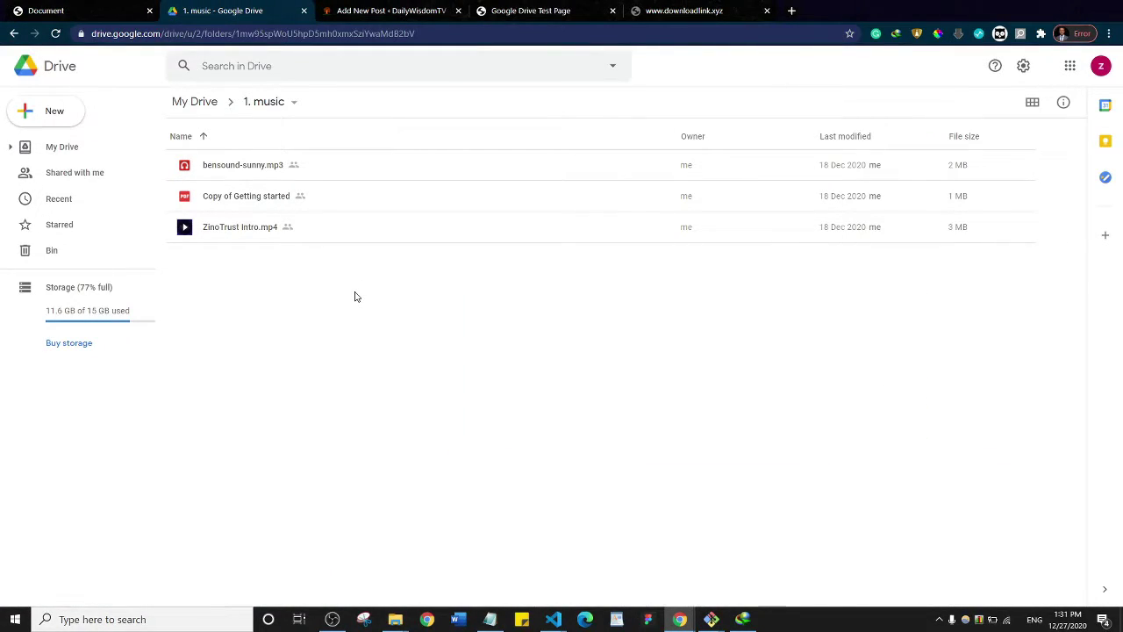
Copy the Google Drive share link for bensound-sunny.mp3.
right_click(252, 169)
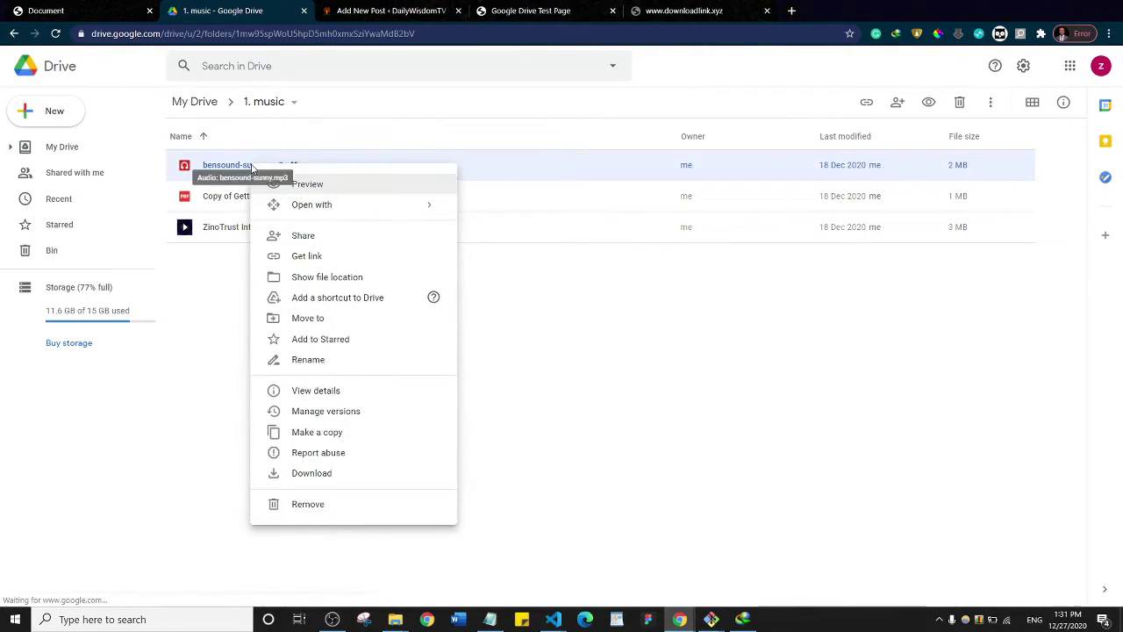
mouse_move(403, 210)
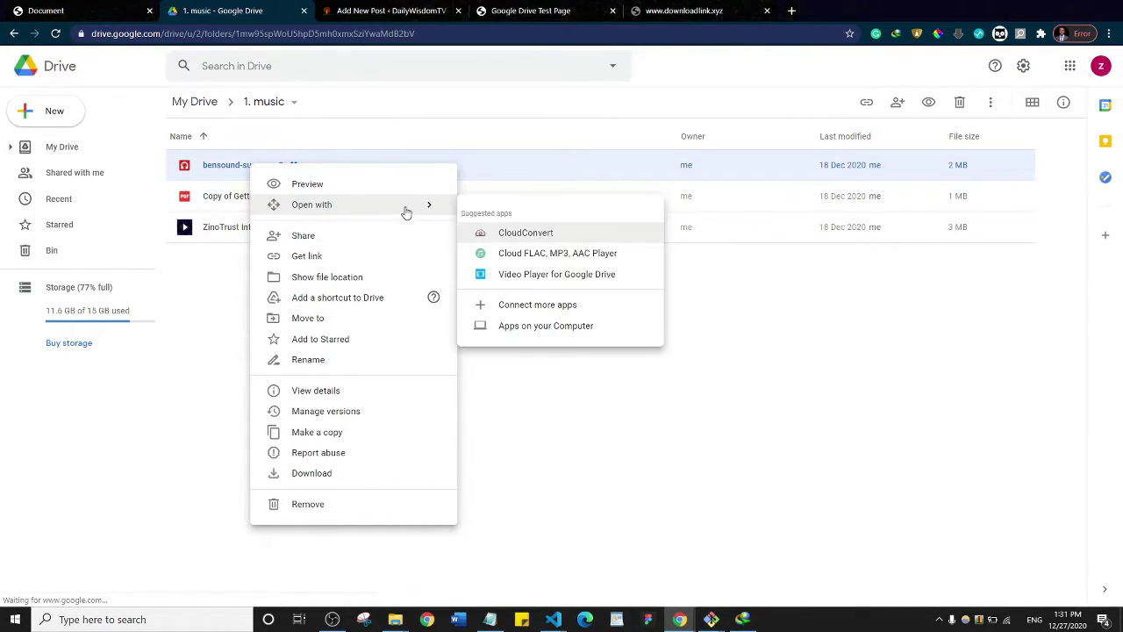
click(320, 259)
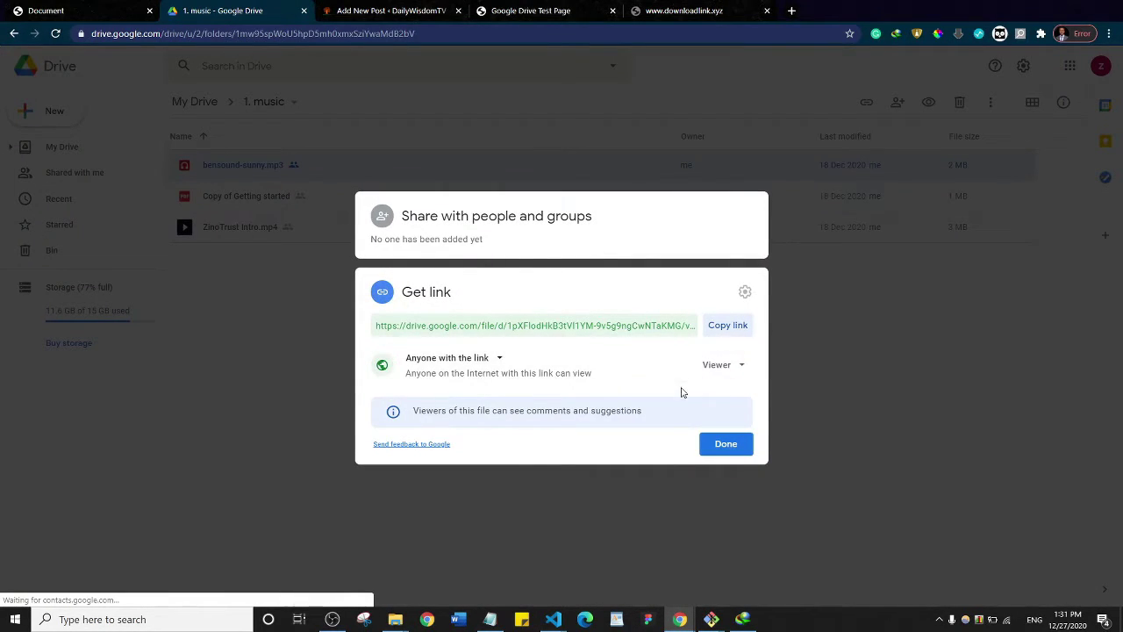
click(737, 331)
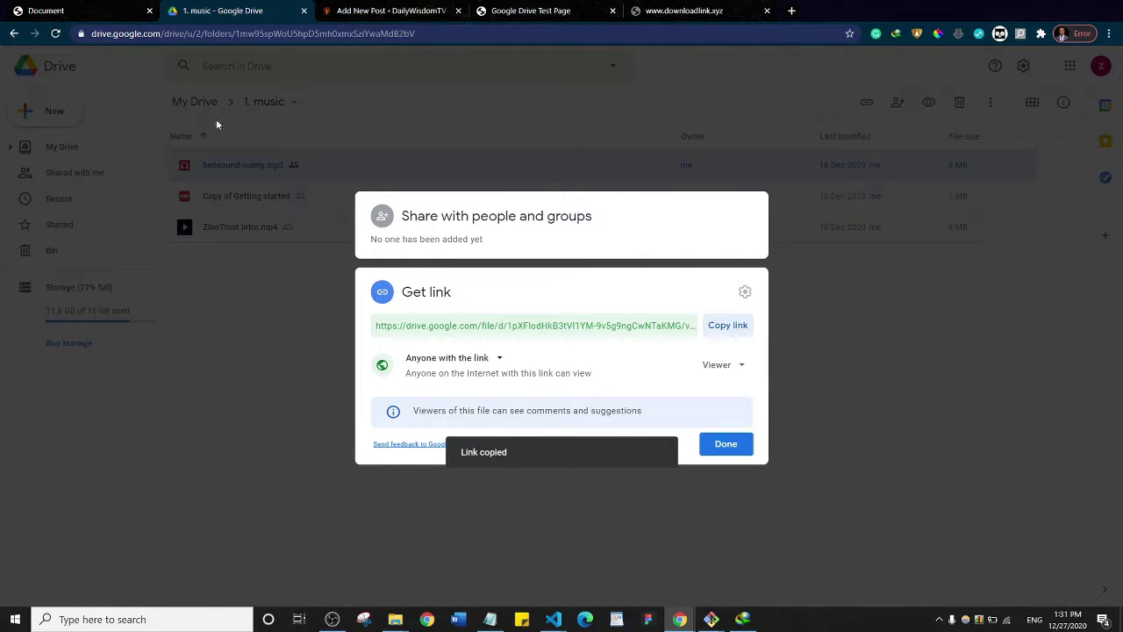
click(58, 9)
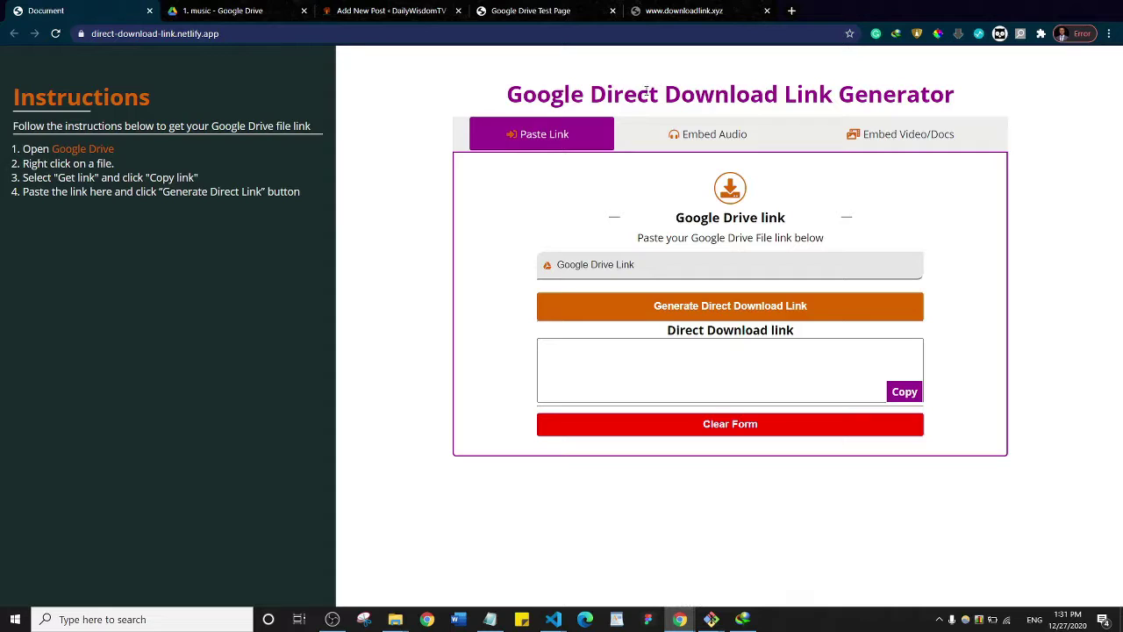
Generate the uc?export=download URL from the pasted Drive link and copy the Embed Audio snippet.
click(618, 265)
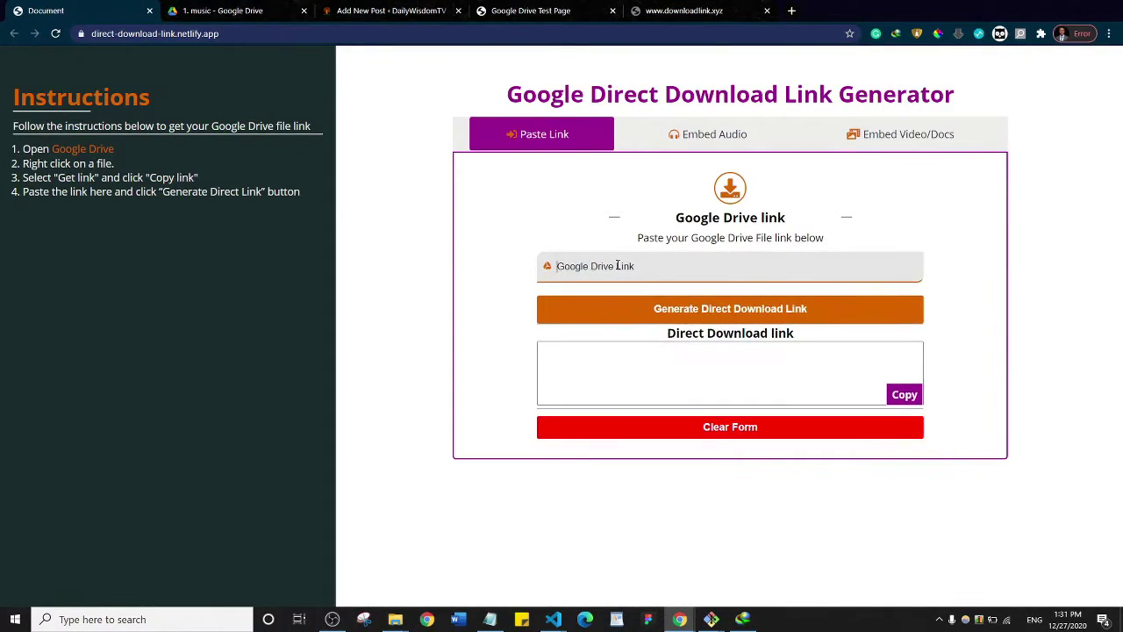
key(ctrl+v)
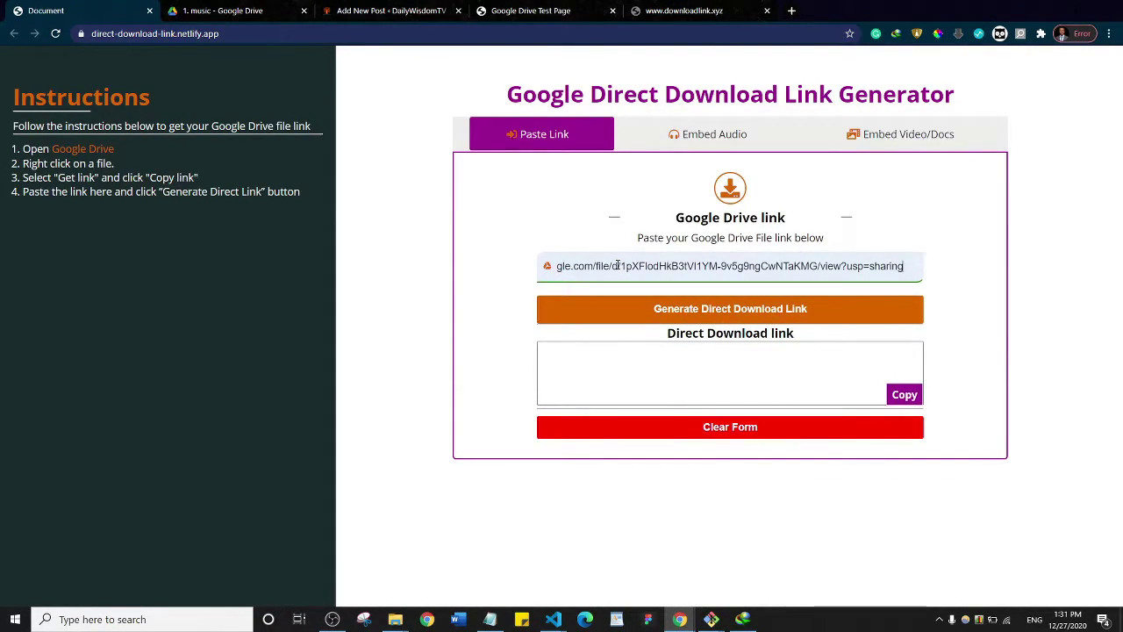
click(735, 316)
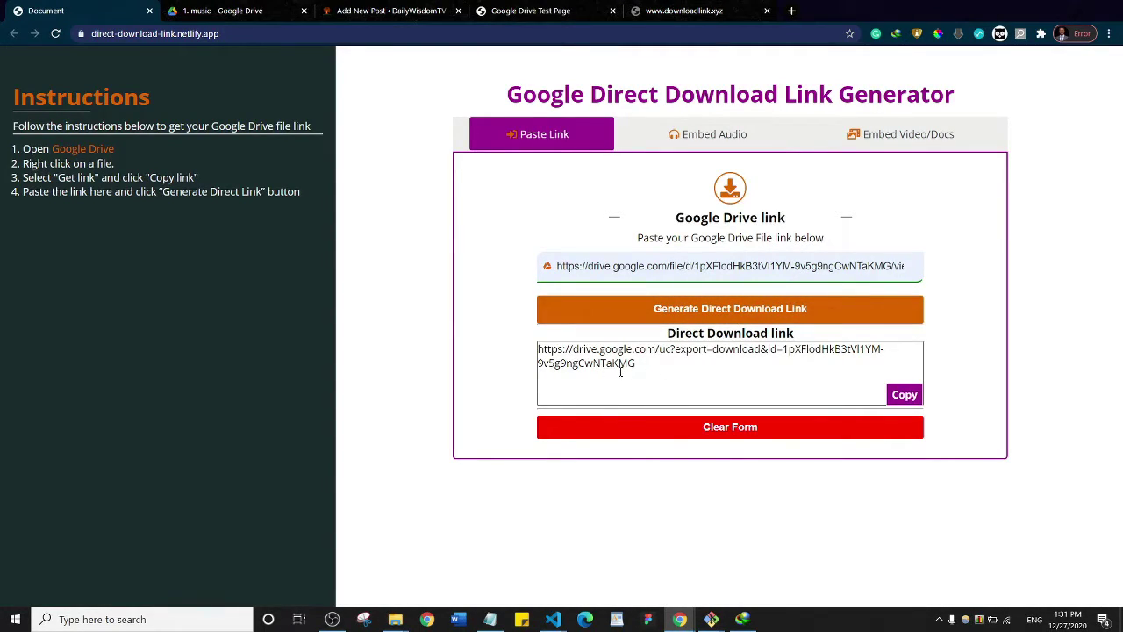
click(714, 138)
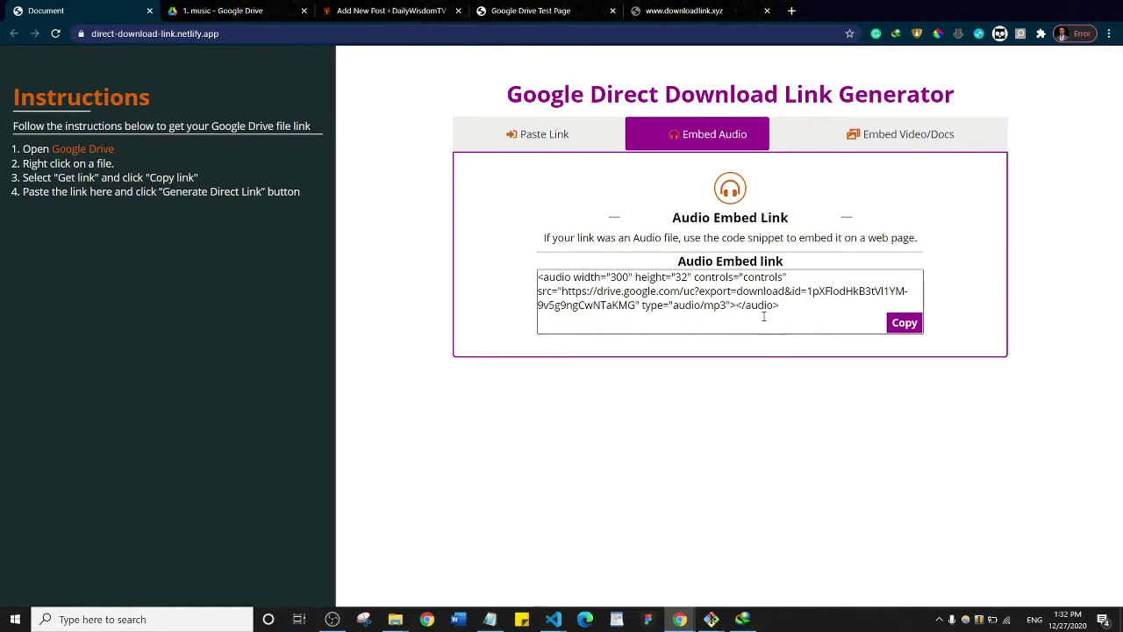
click(903, 322)
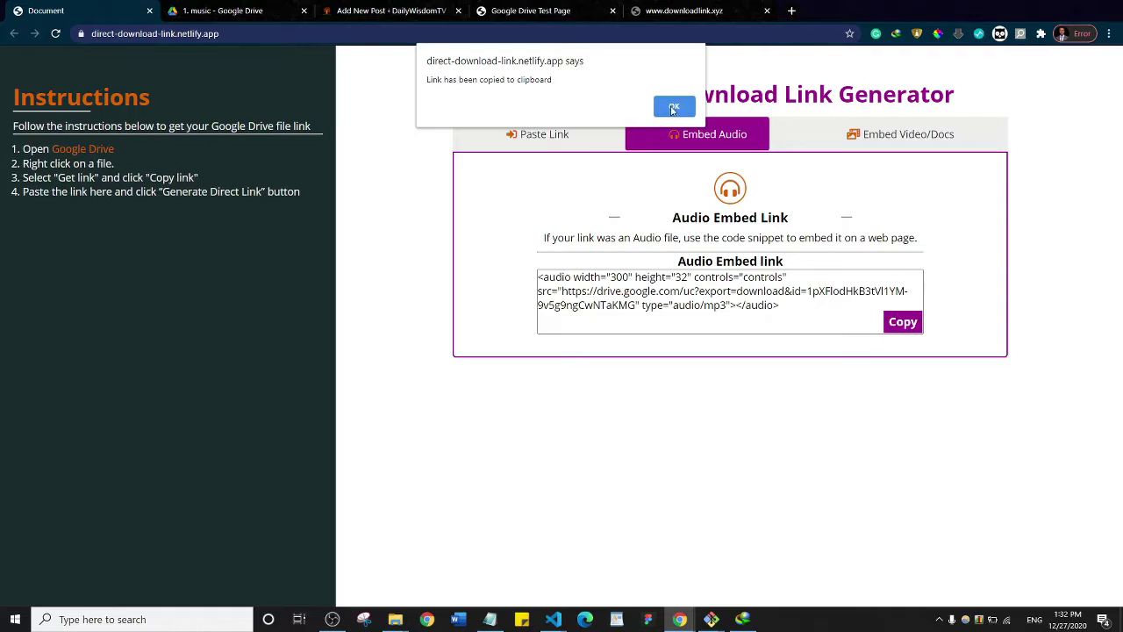
click(674, 107)
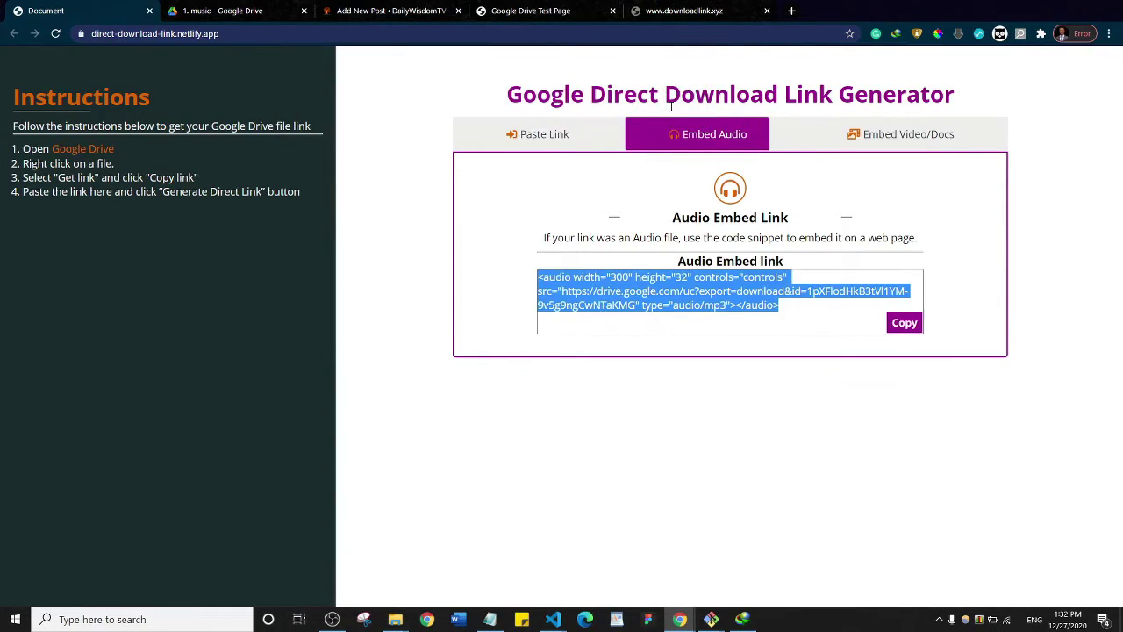
Title a new WordPress post 'Test Post' and paste the audio embed code into its body.
click(404, 9)
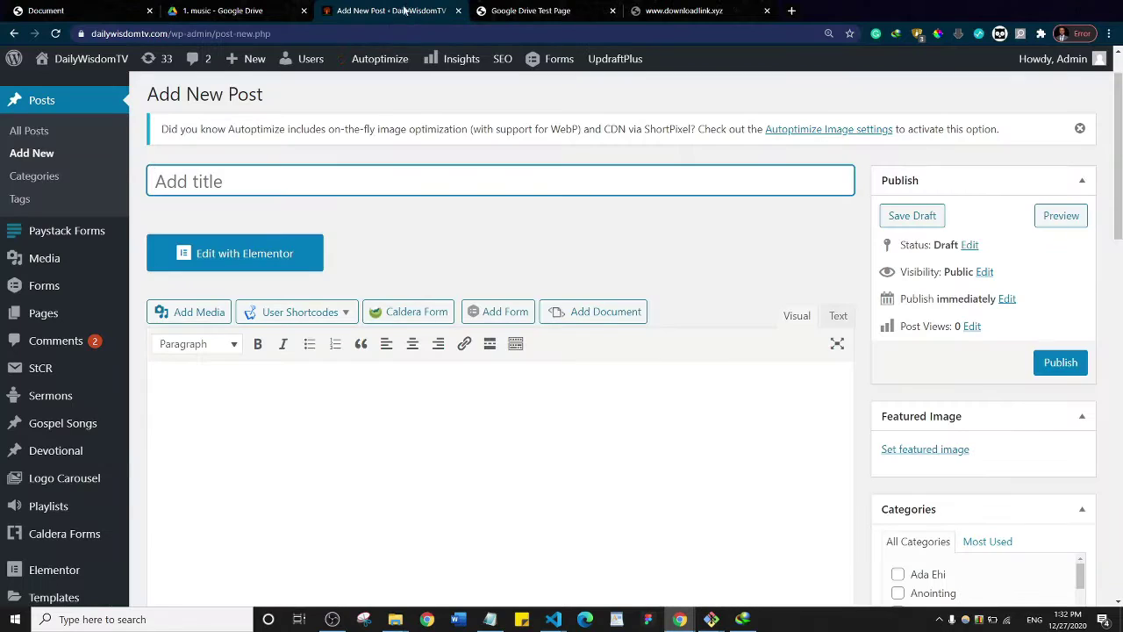
click(237, 183)
text(Test)
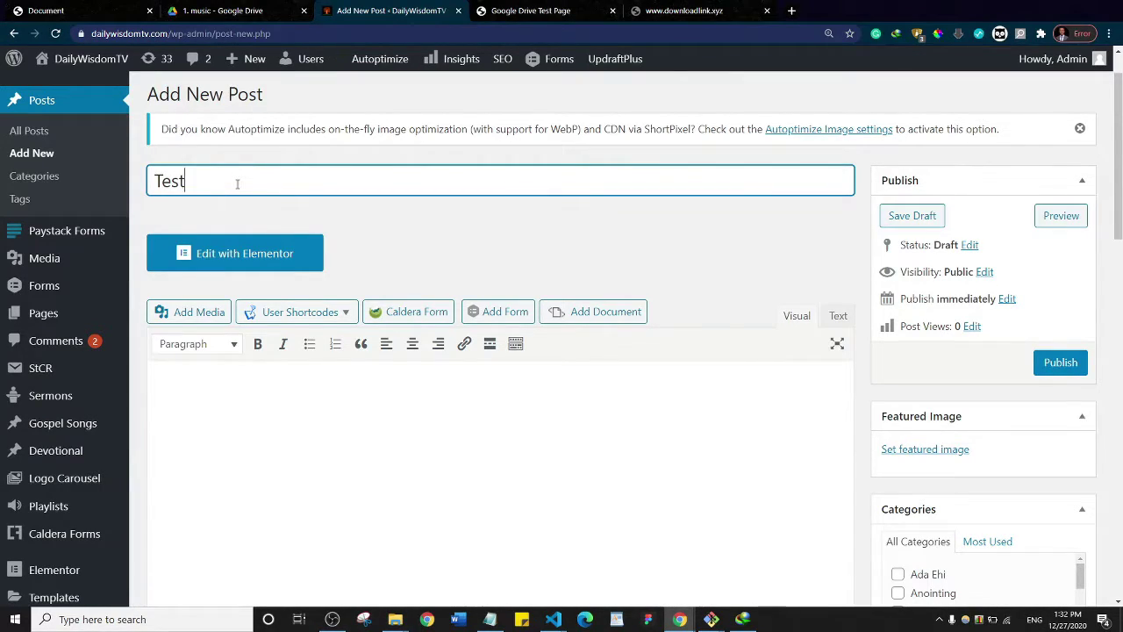
text( Post)
click(351, 409)
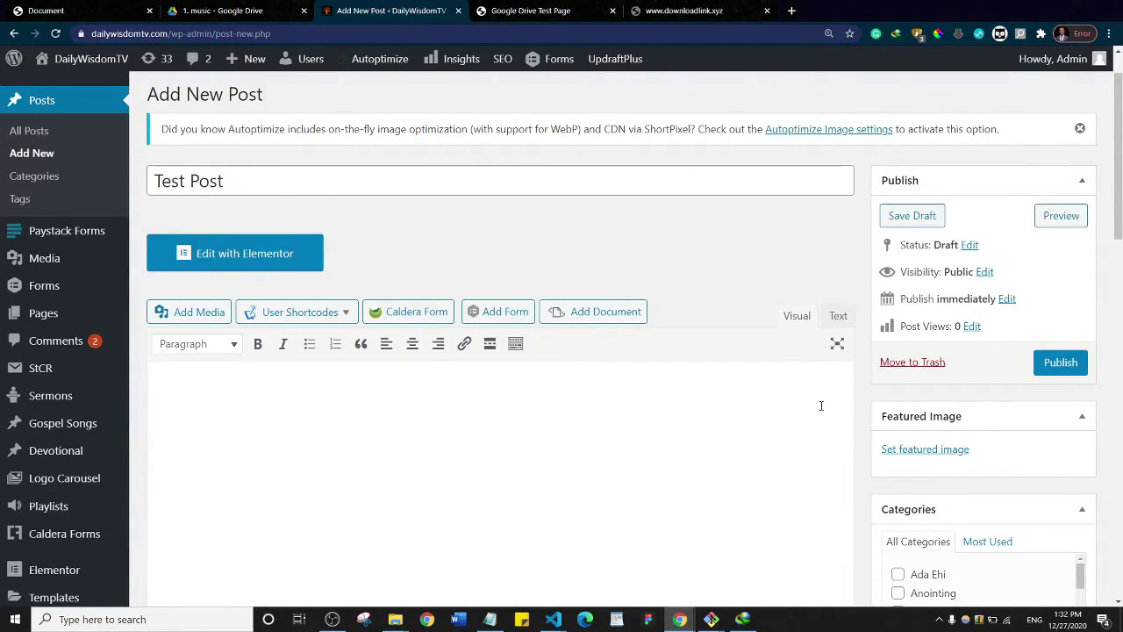
click(838, 318)
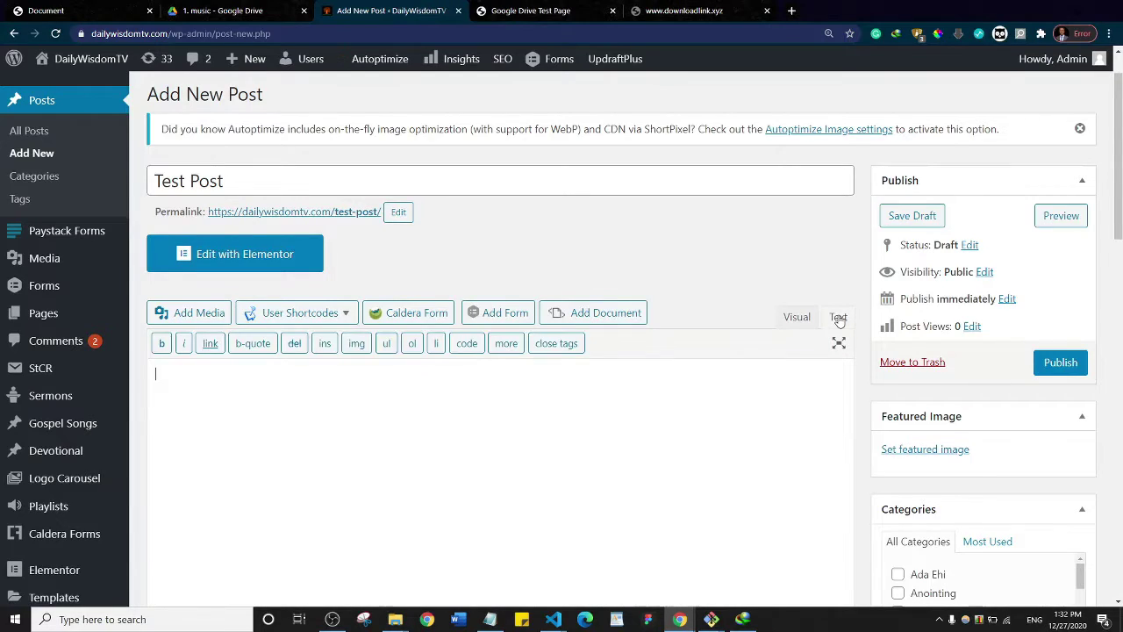
key(ctrl+v)
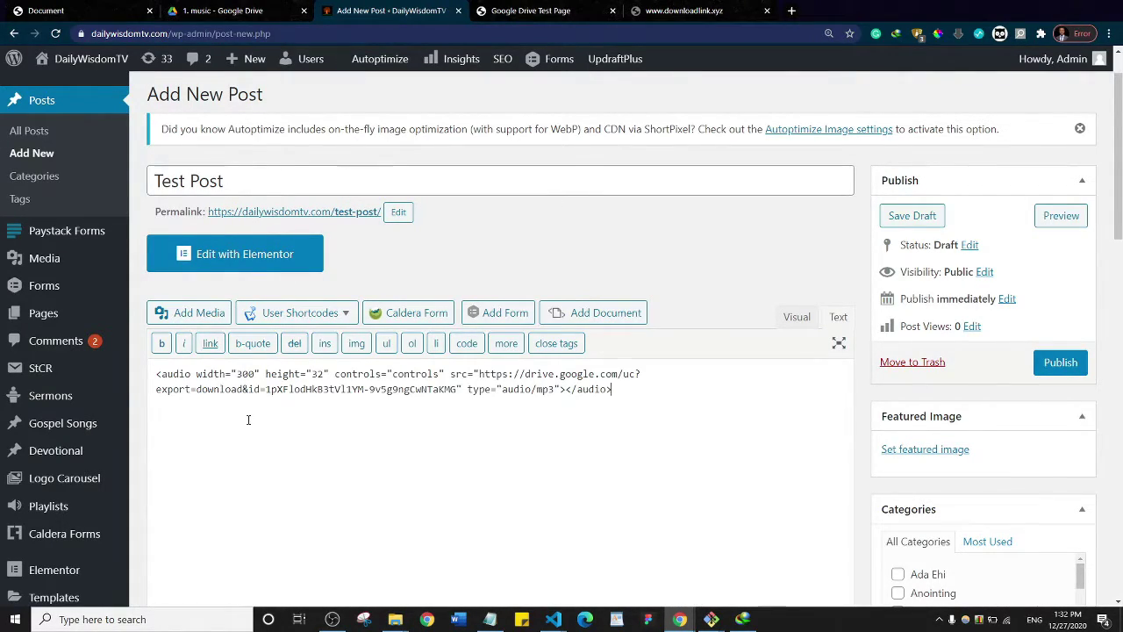
click(795, 318)
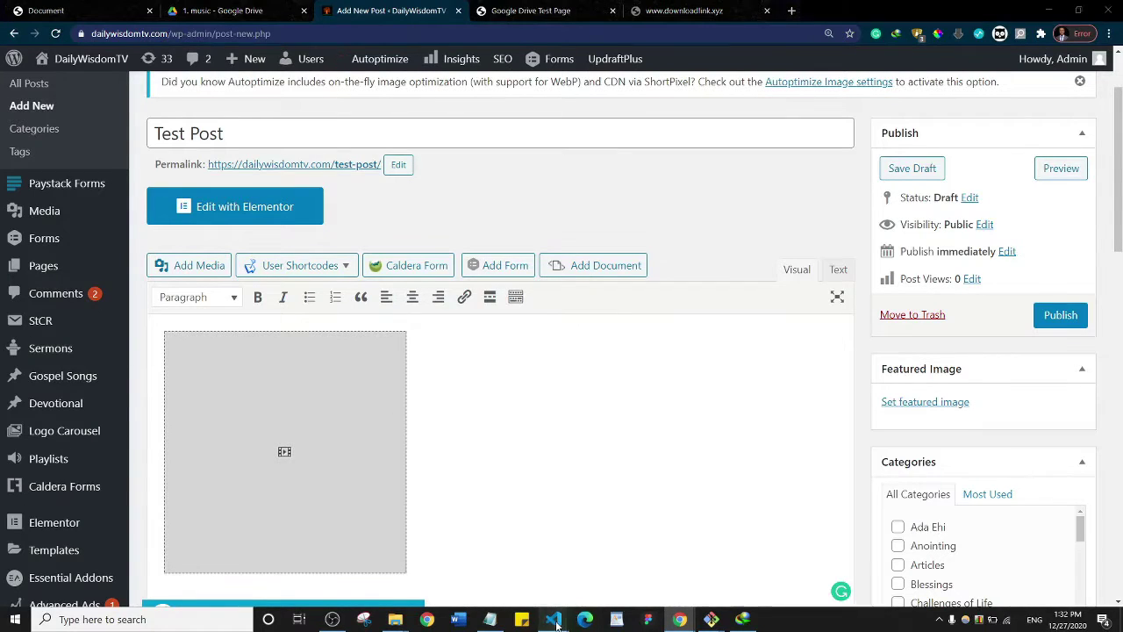
Paste the audio embed tag into test.html on line 41, under the Audio File comment.
mouse_move(553, 619)
click(618, 572)
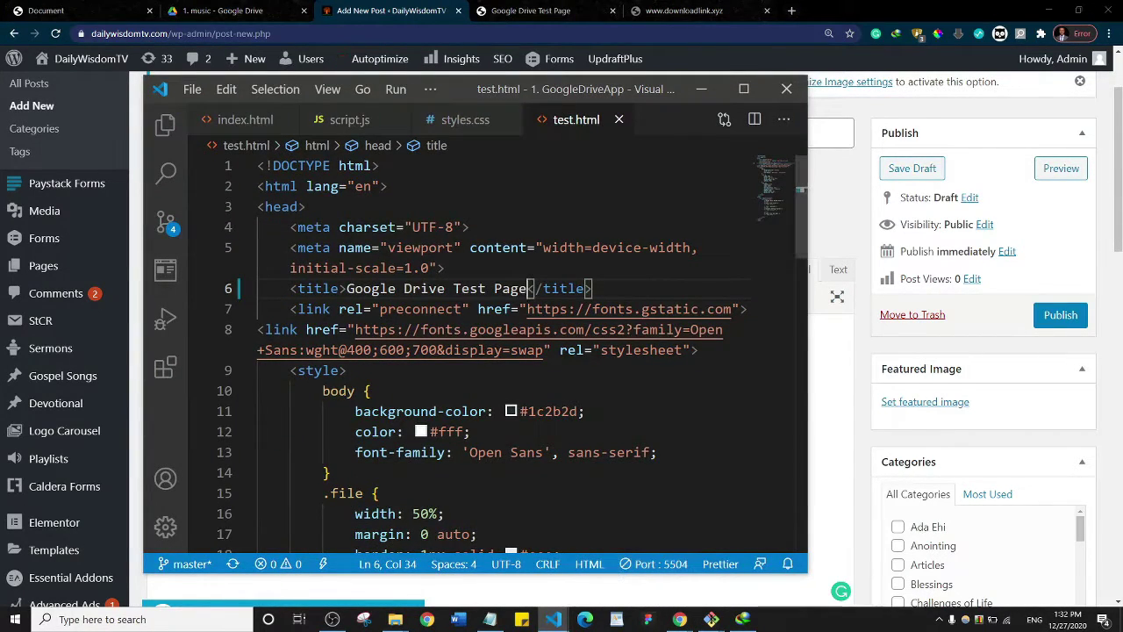
scroll(485, 329, down, 2)
scroll(485, 329, down, 10)
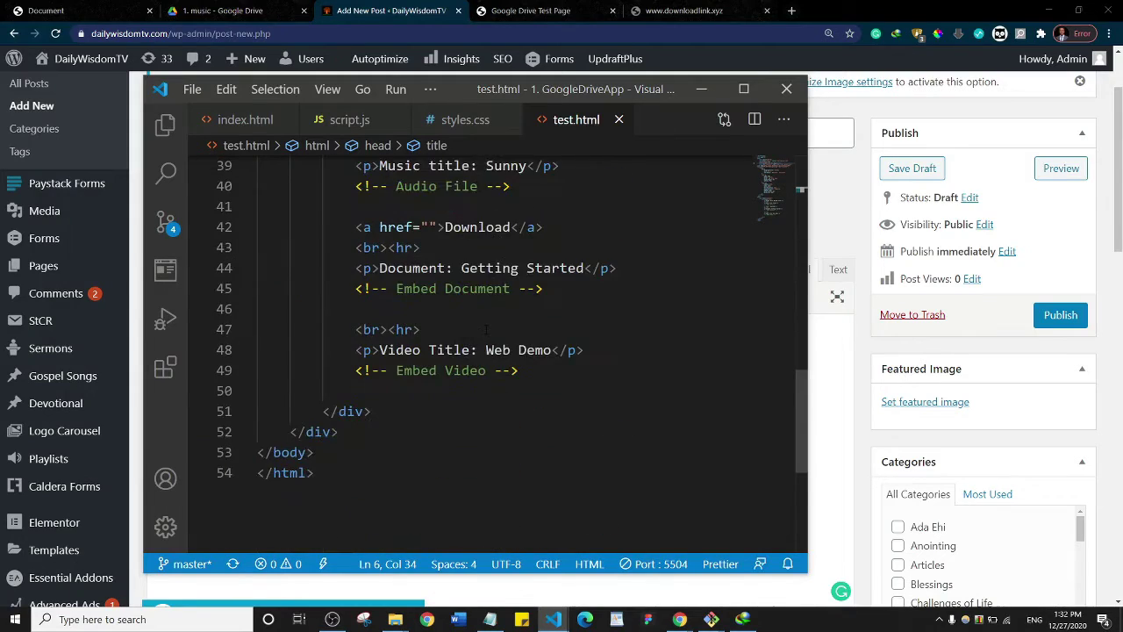
scroll(485, 329, up, 1)
scroll(485, 329, up, 2)
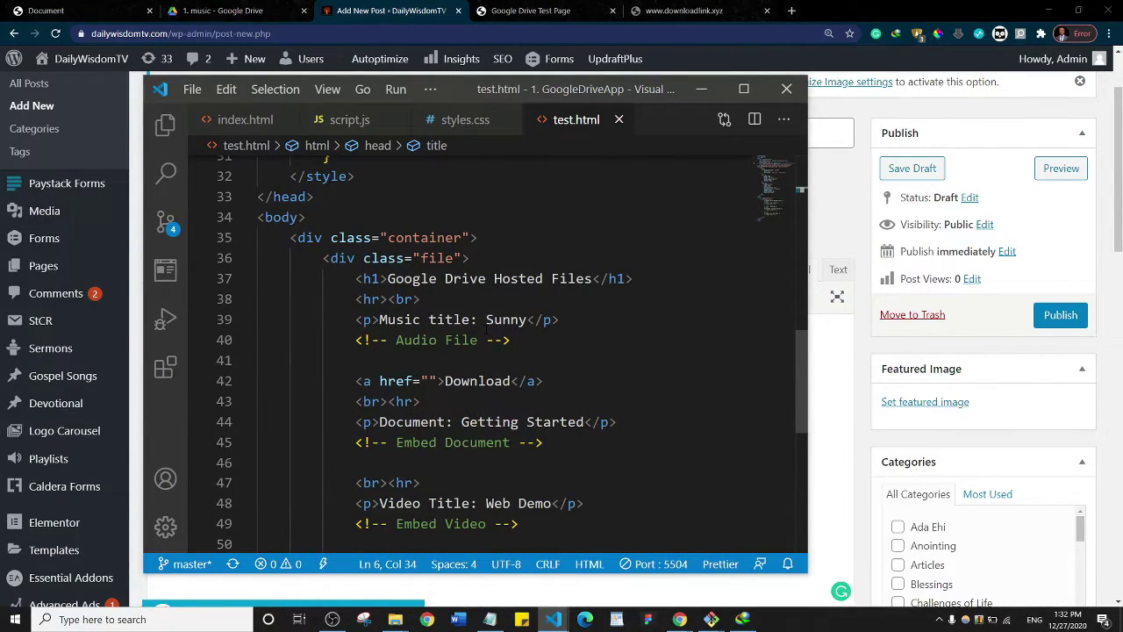
scroll(485, 324, down, 1)
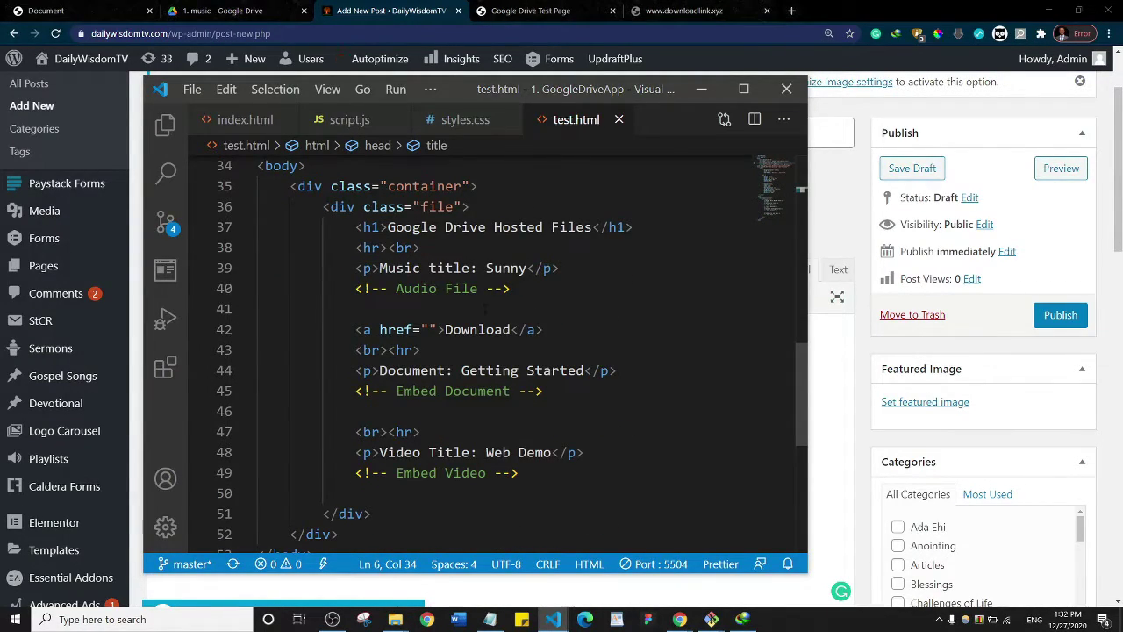
click(386, 303)
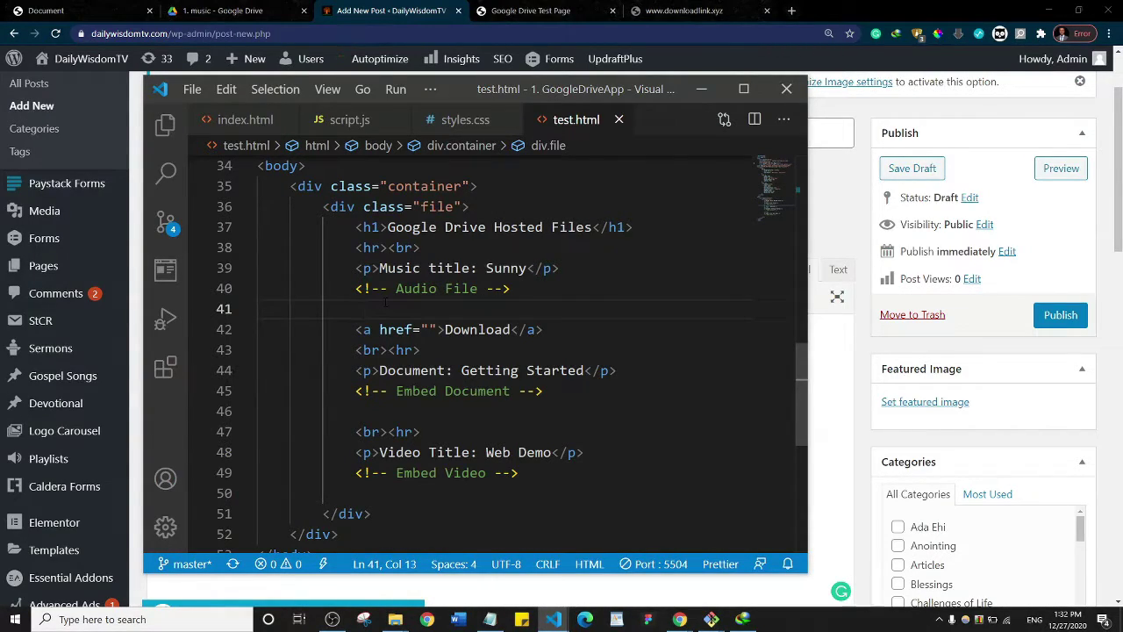
key(ctrl+v)
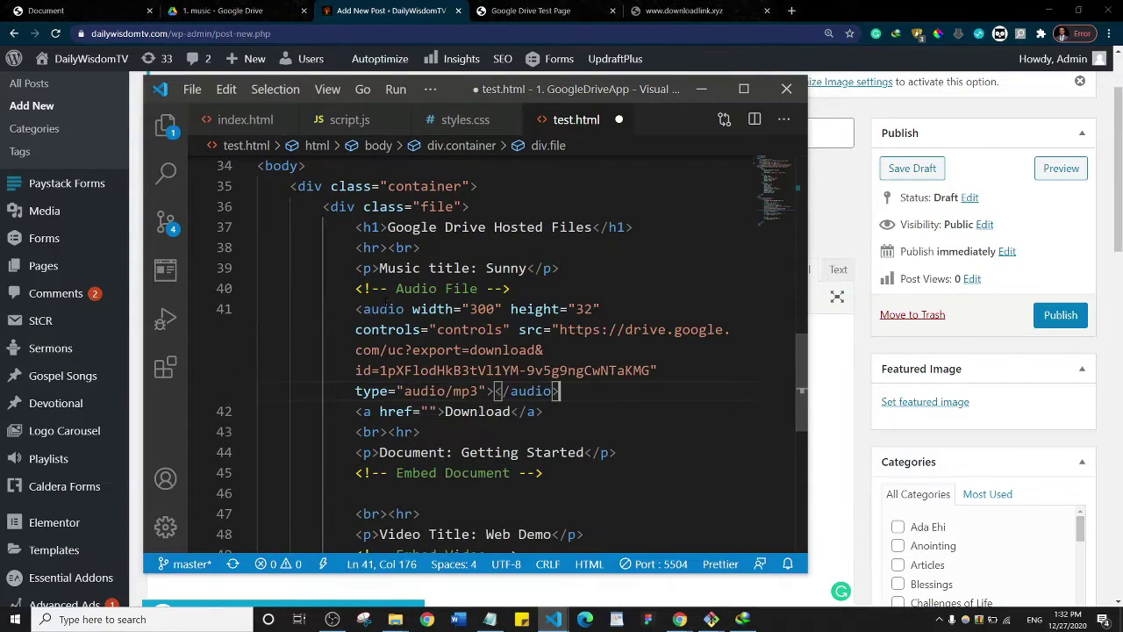
click(701, 89)
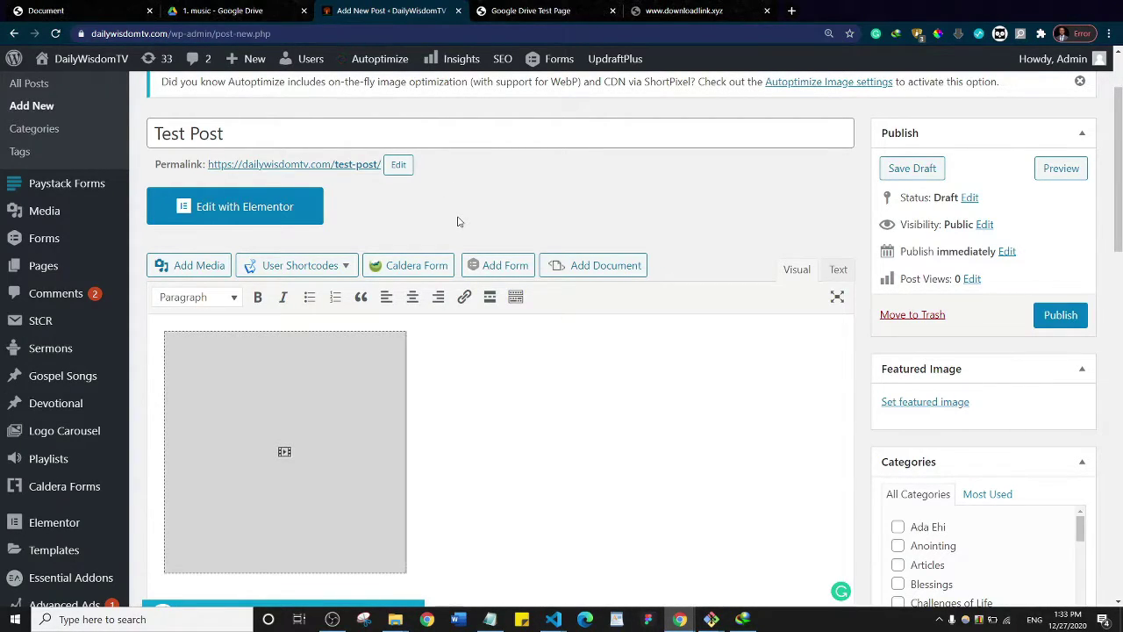
click(57, 9)
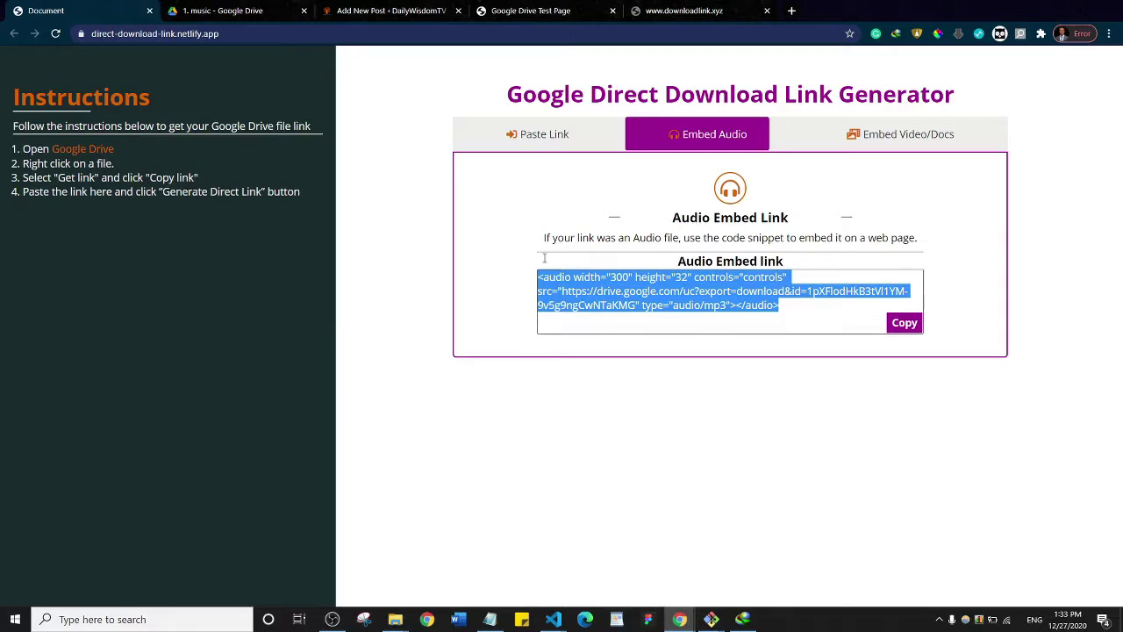
Copy the music file's generated direct download link from the Paste Link tab.
click(532, 136)
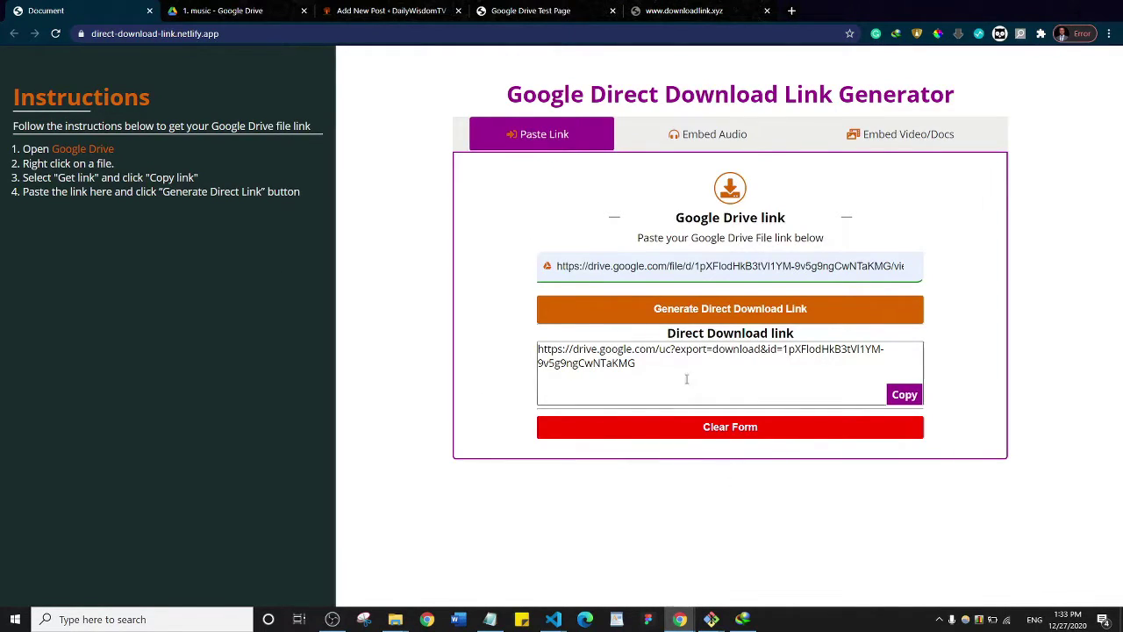
click(904, 396)
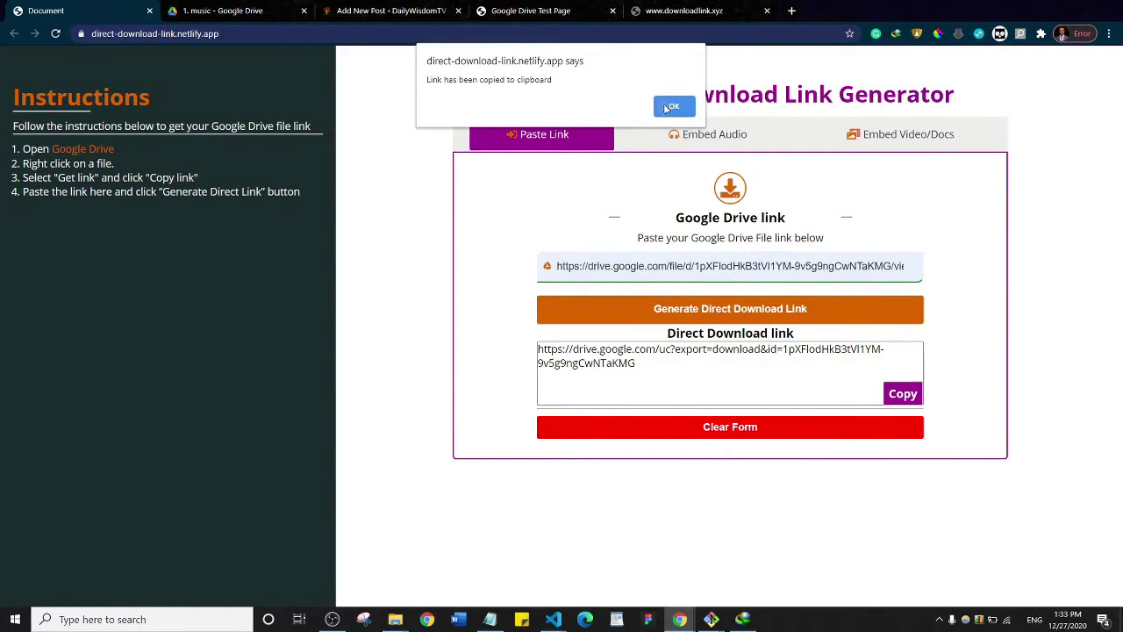
click(664, 105)
click(386, 11)
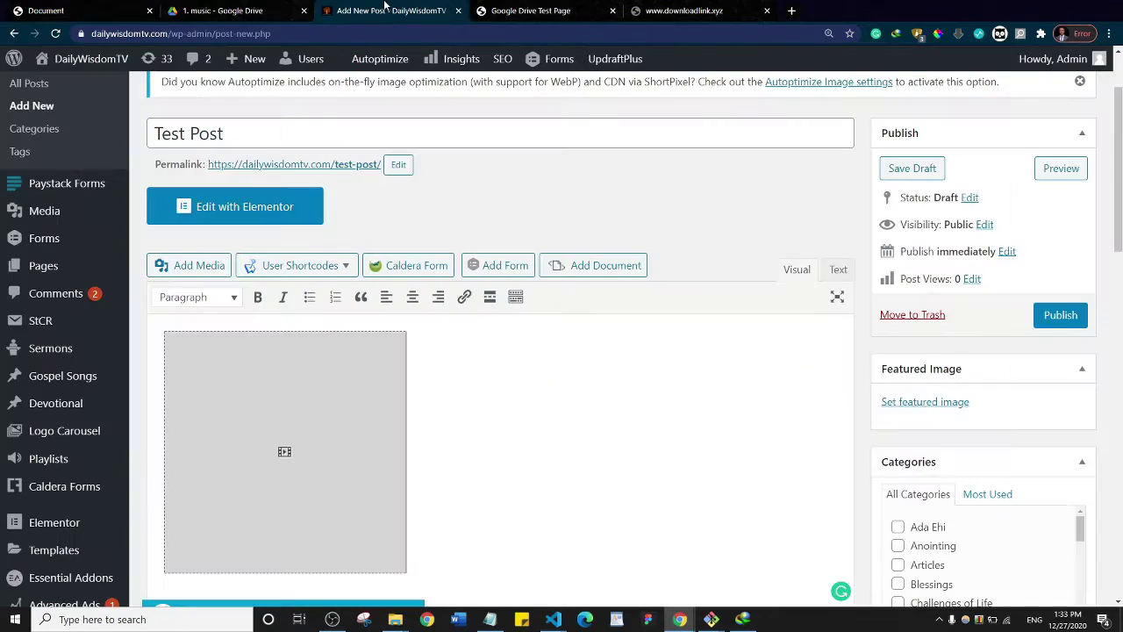
Add the word DOWNLOAD below the media, linked to the direct download URL in a new tab.
scroll(444, 325, down, 4)
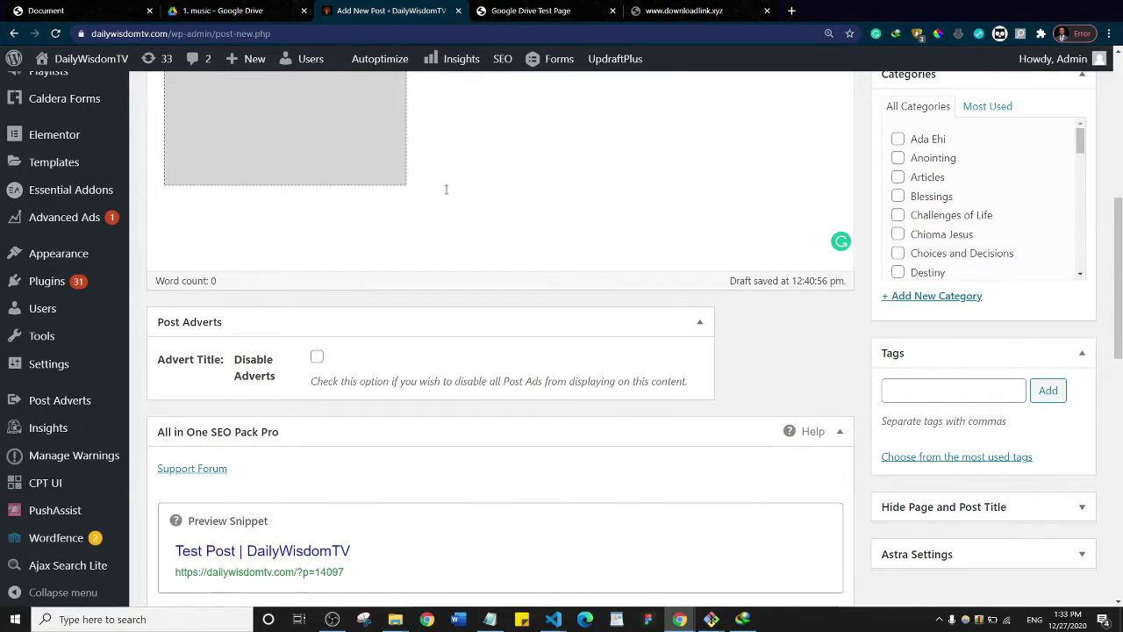
text(DOWNLOAD)
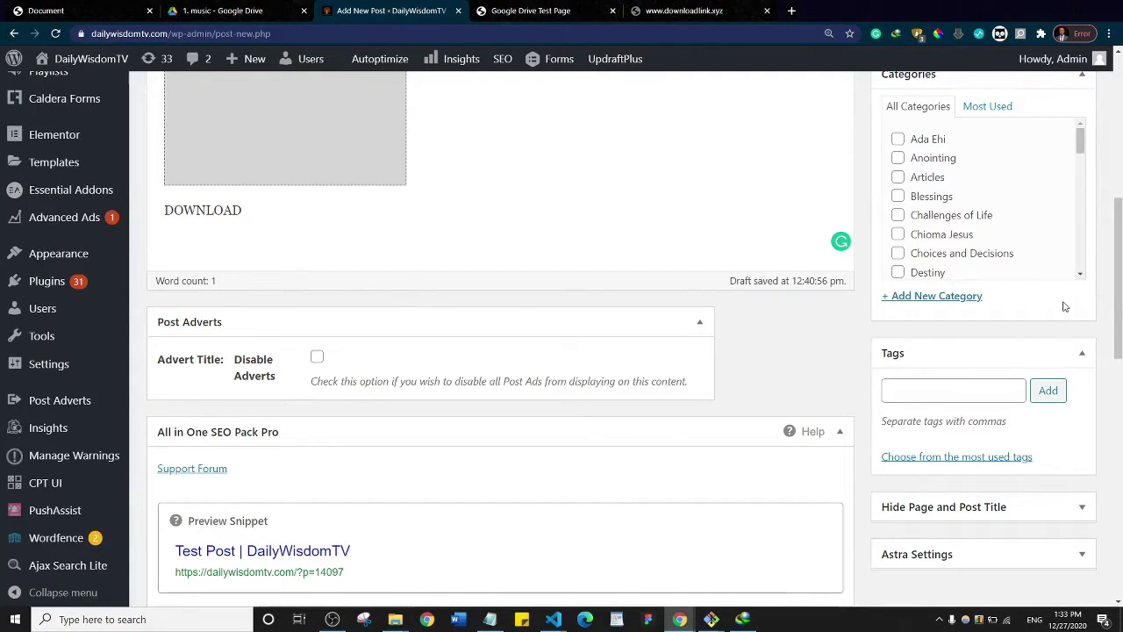
scroll(1052, 299, up, 3)
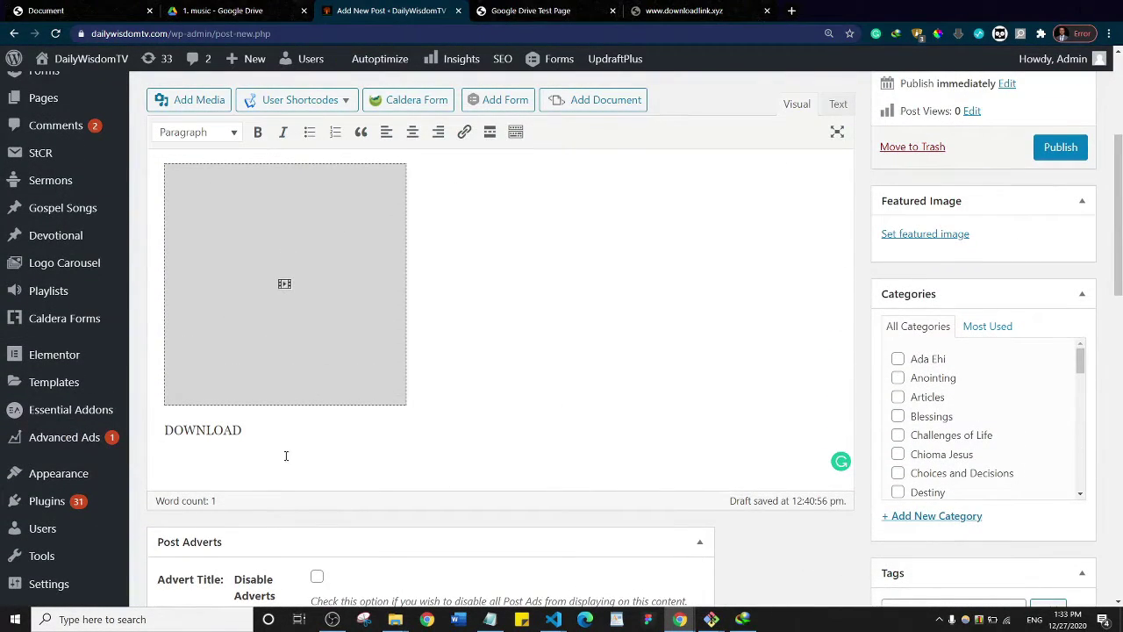
drag(255, 431, 145, 426)
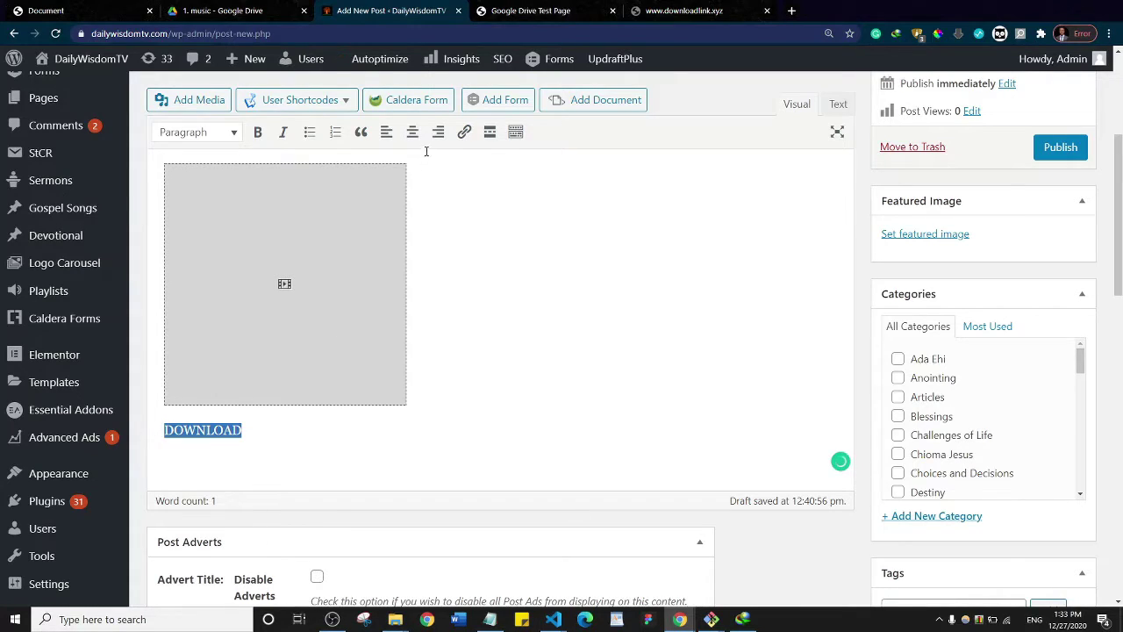
click(462, 133)
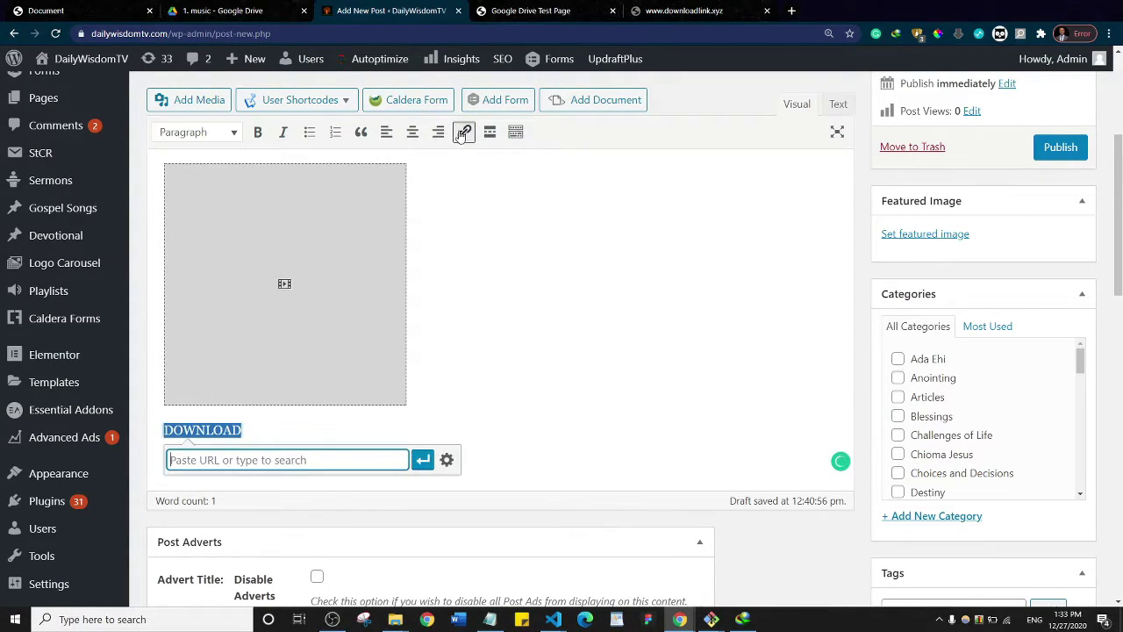
right_click(203, 460)
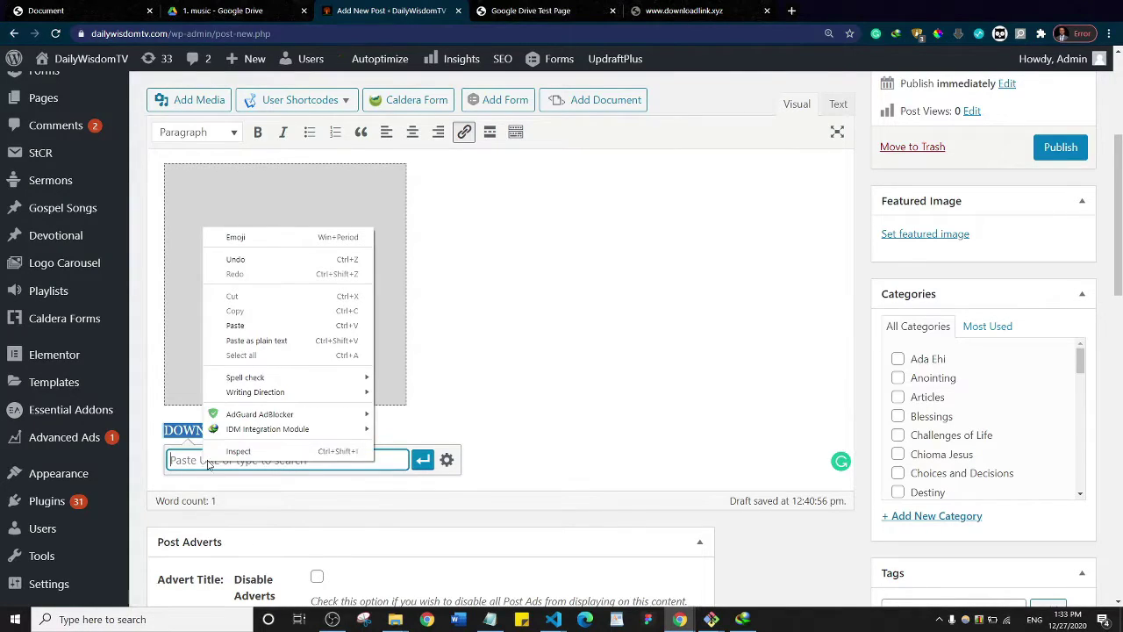
click(245, 324)
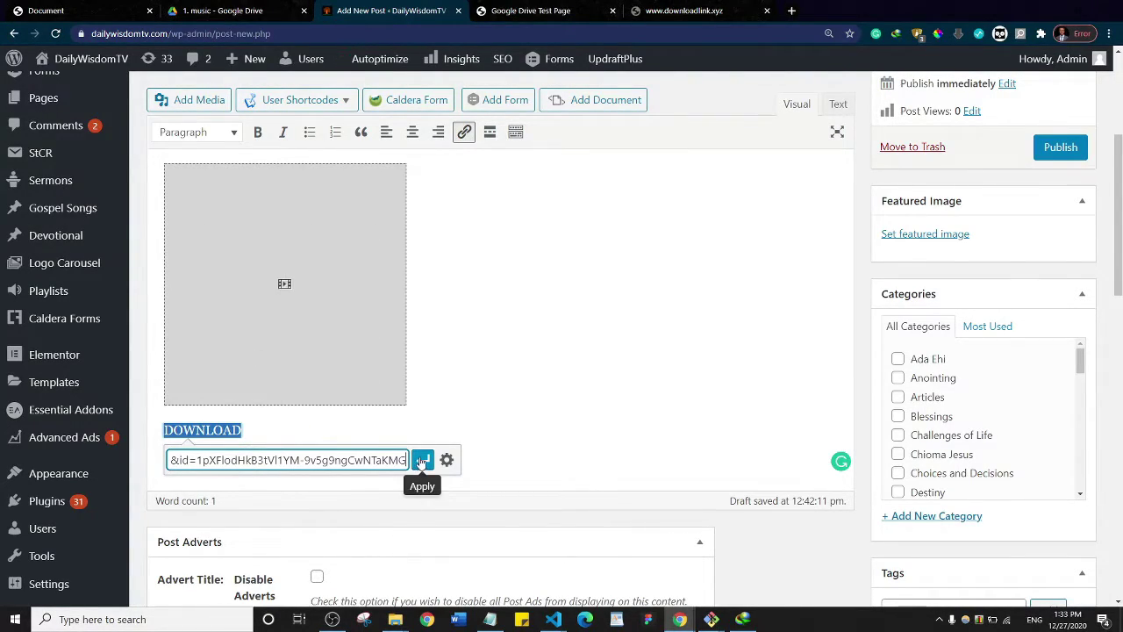
click(447, 460)
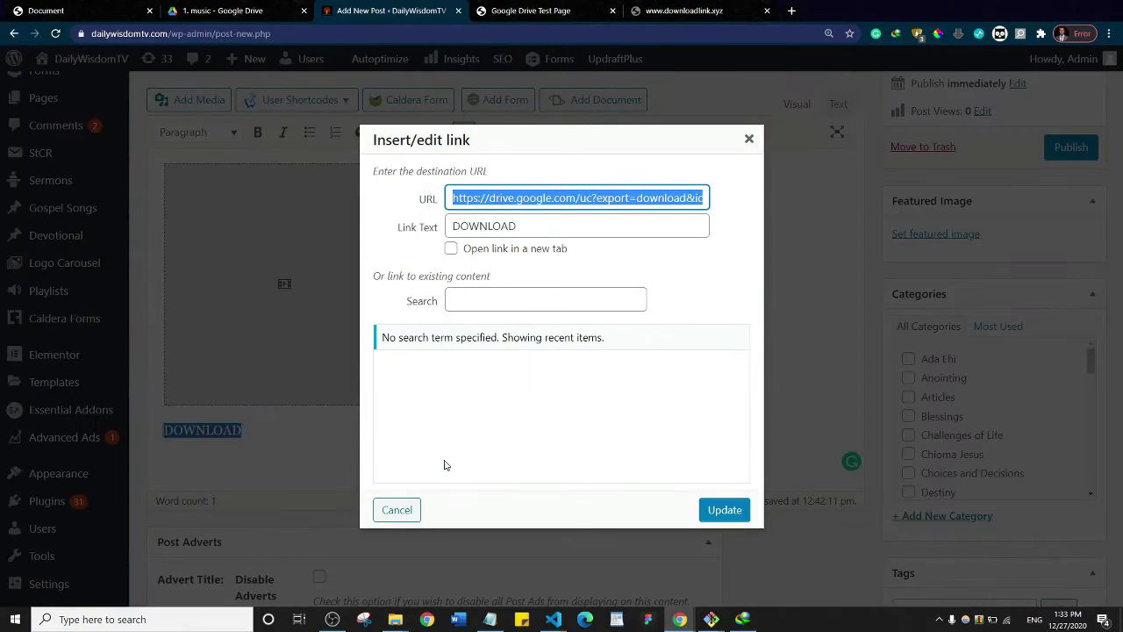
click(452, 251)
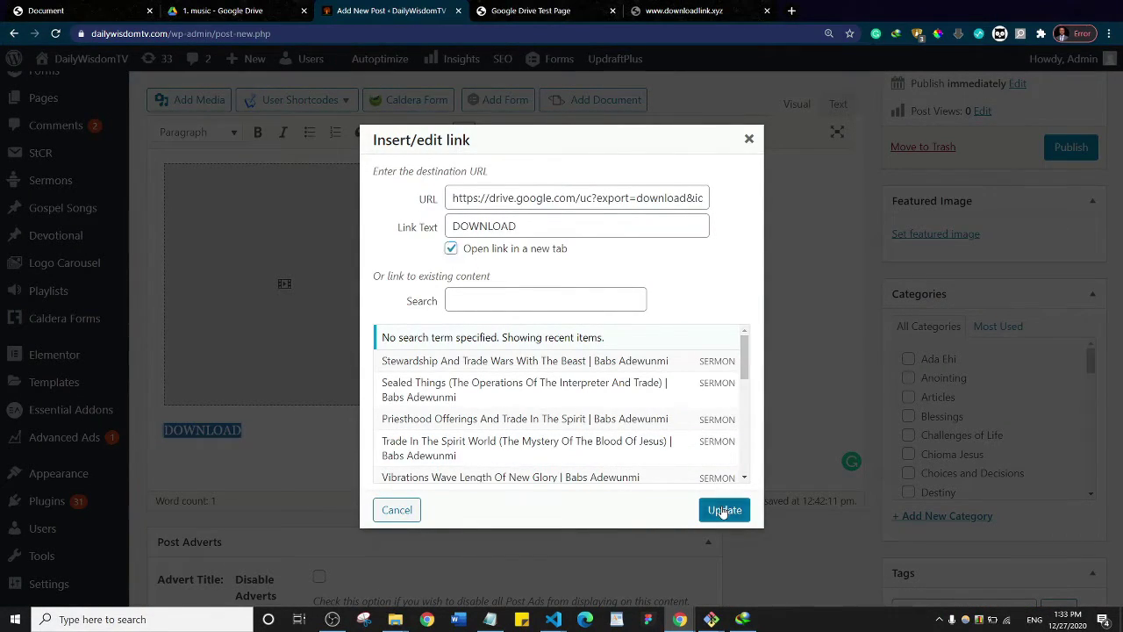
click(724, 510)
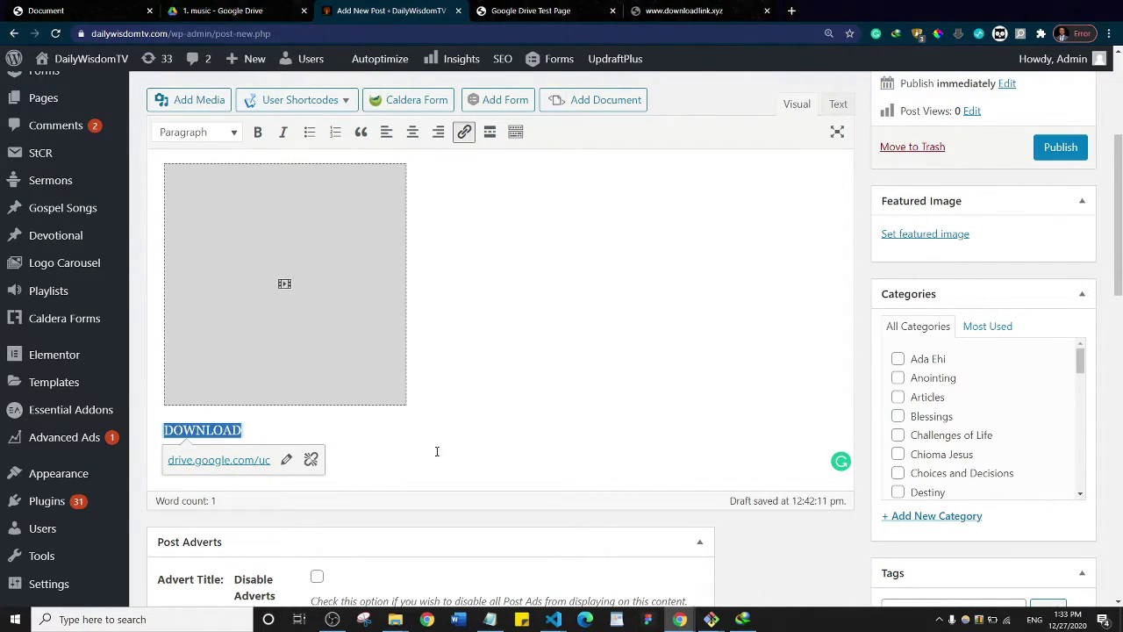
Paste the direct download URL into the empty href of the Download anchor on line 42.
mouse_move(553, 618)
click(607, 553)
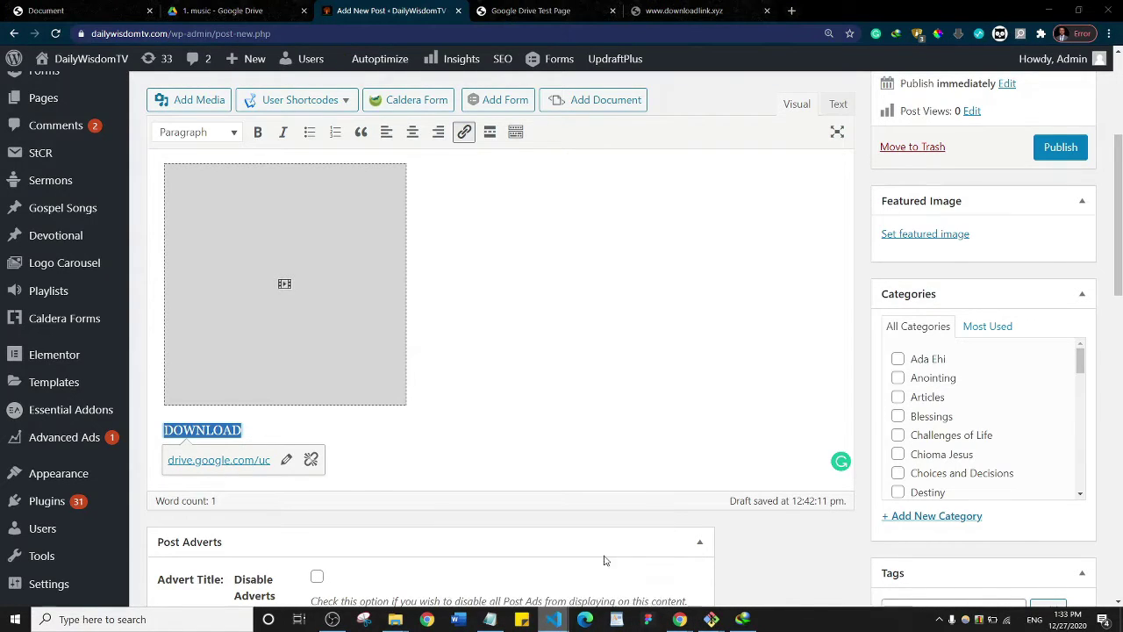
scroll(492, 351, down, 1)
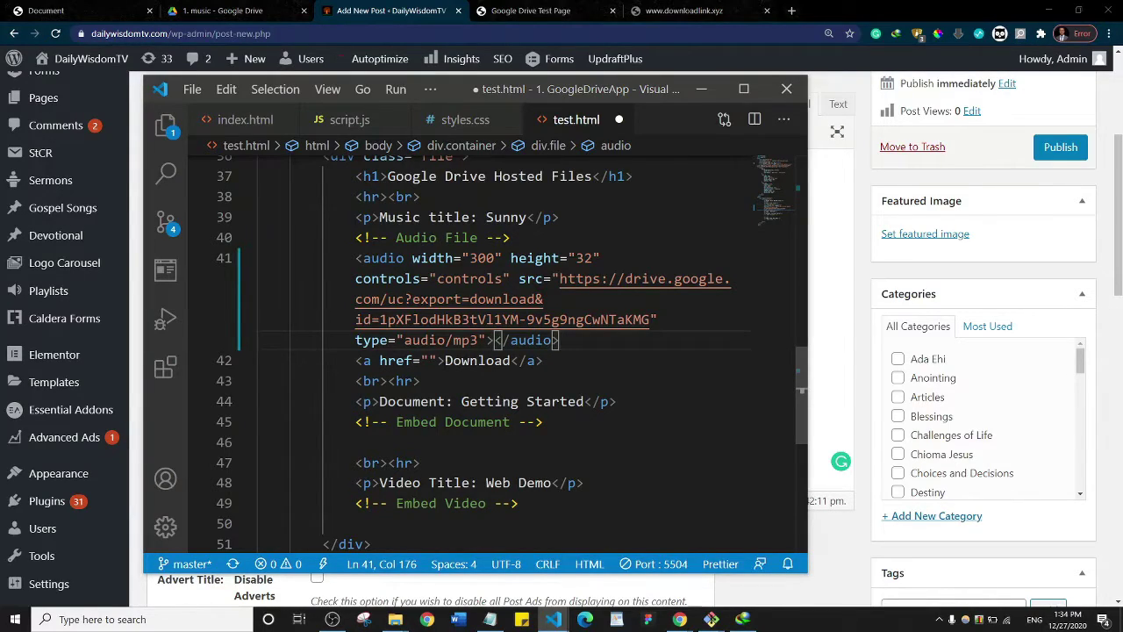
click(430, 361)
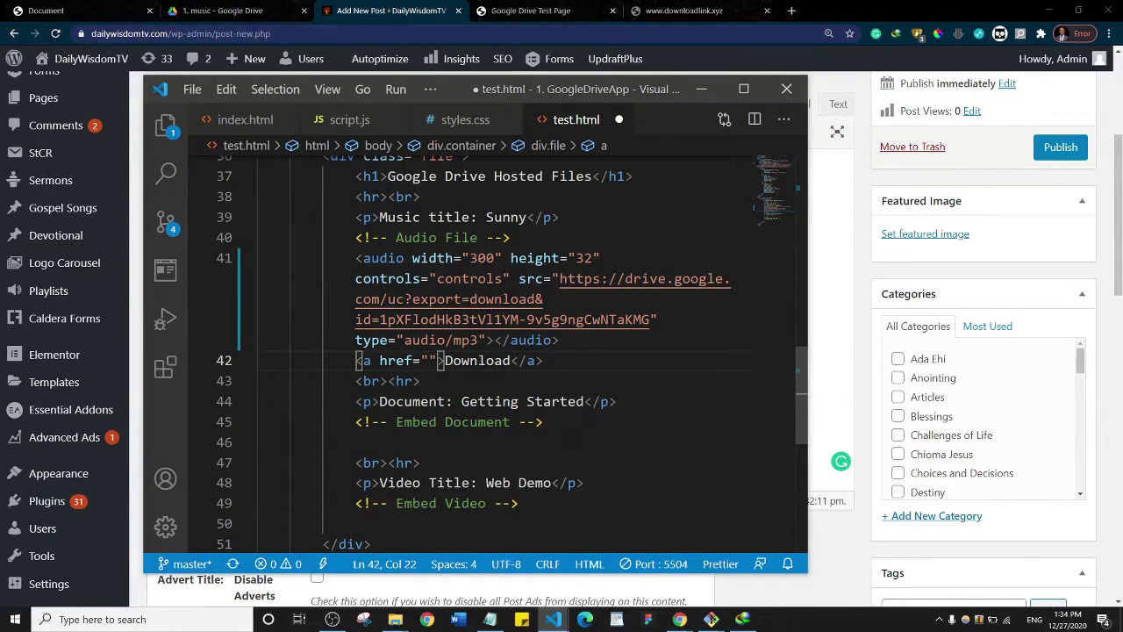
key(ctrl+v)
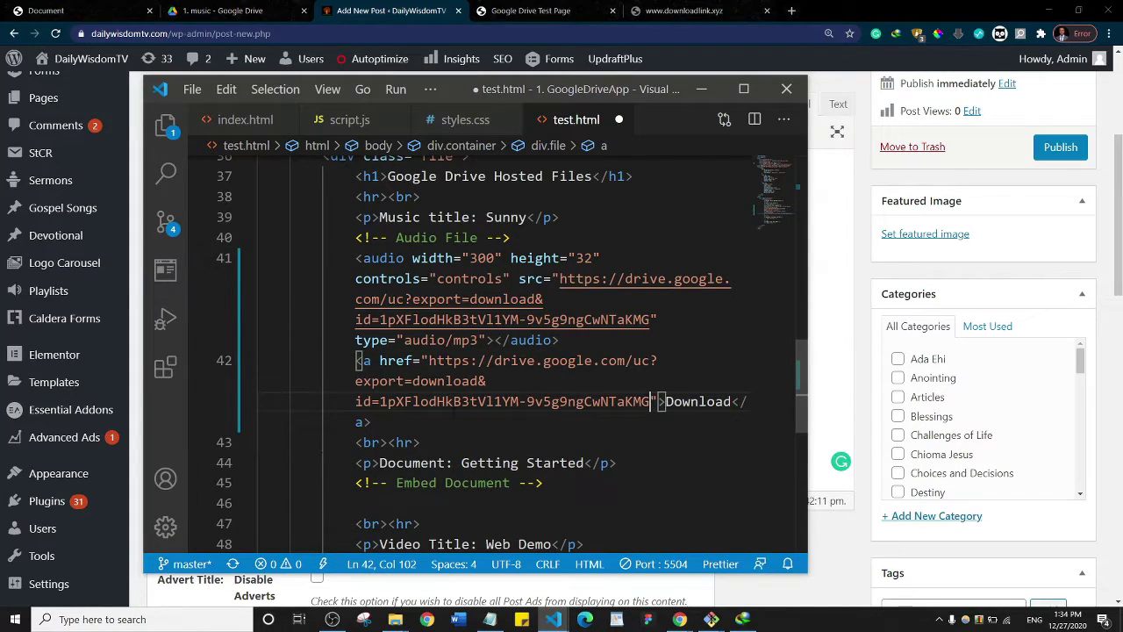
click(527, 7)
click(52, 9)
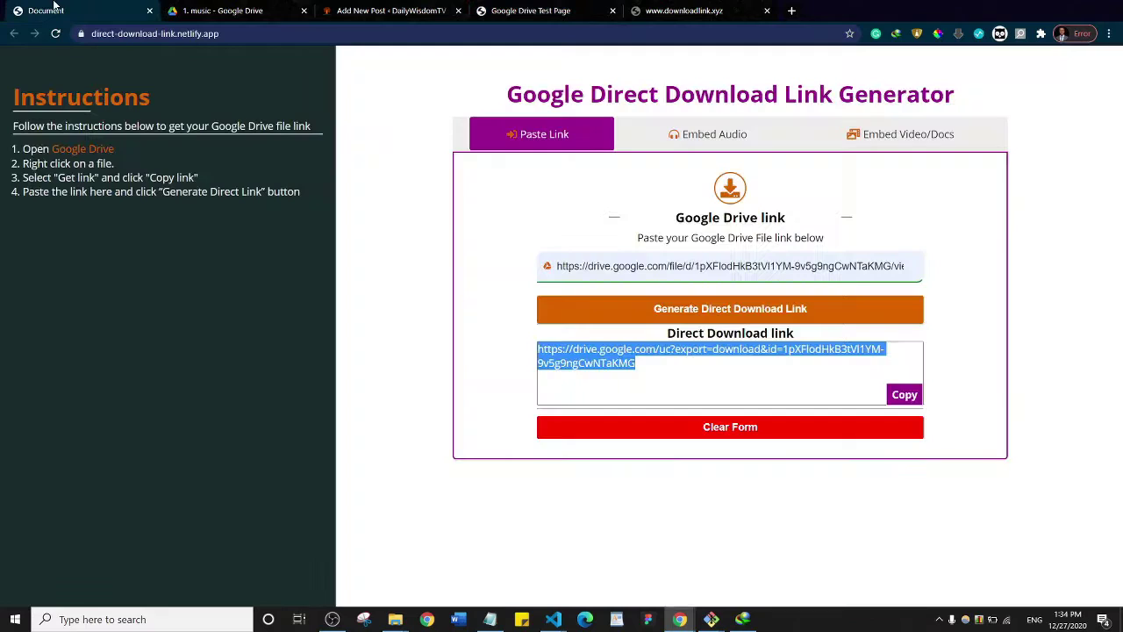
Copy the Google Drive share link for the 'Copy of Getting started' PDF.
click(228, 10)
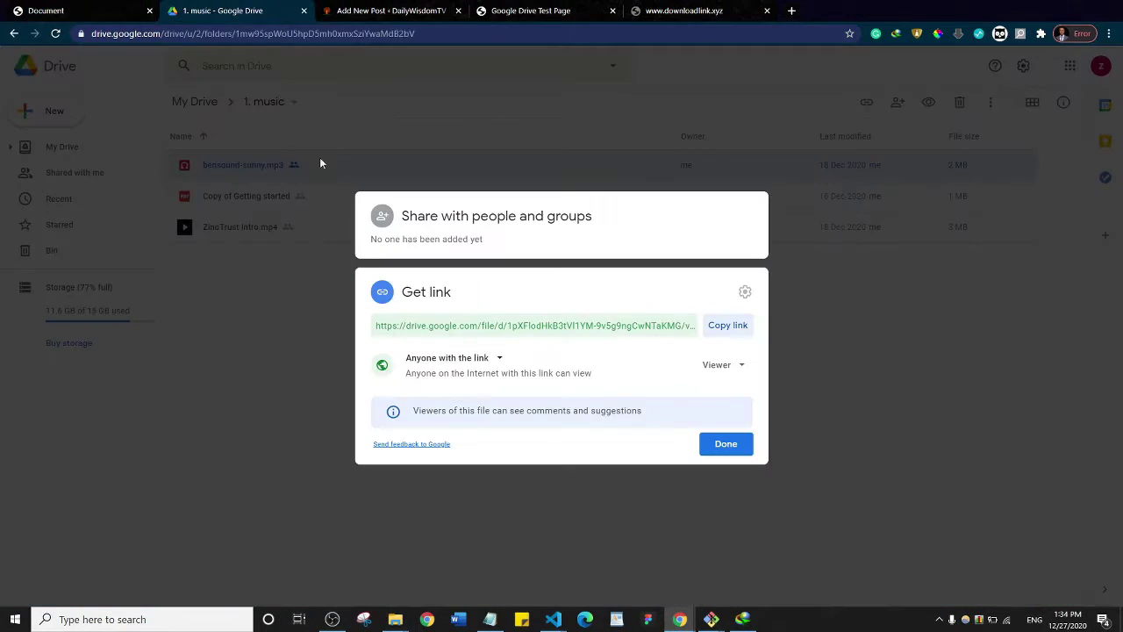
click(242, 383)
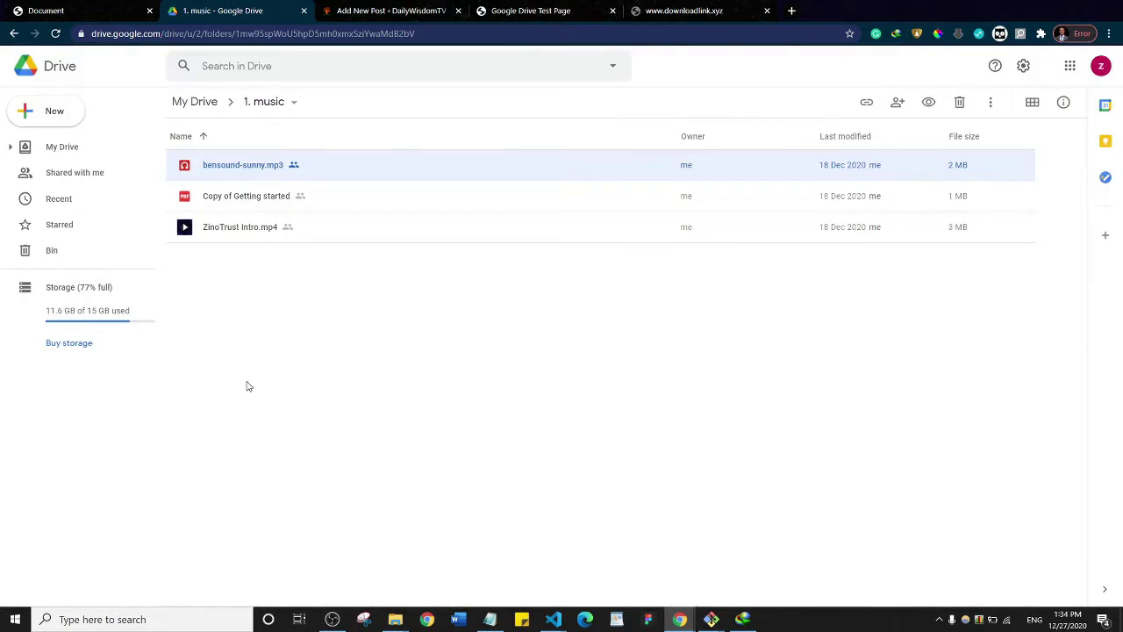
right_click(258, 199)
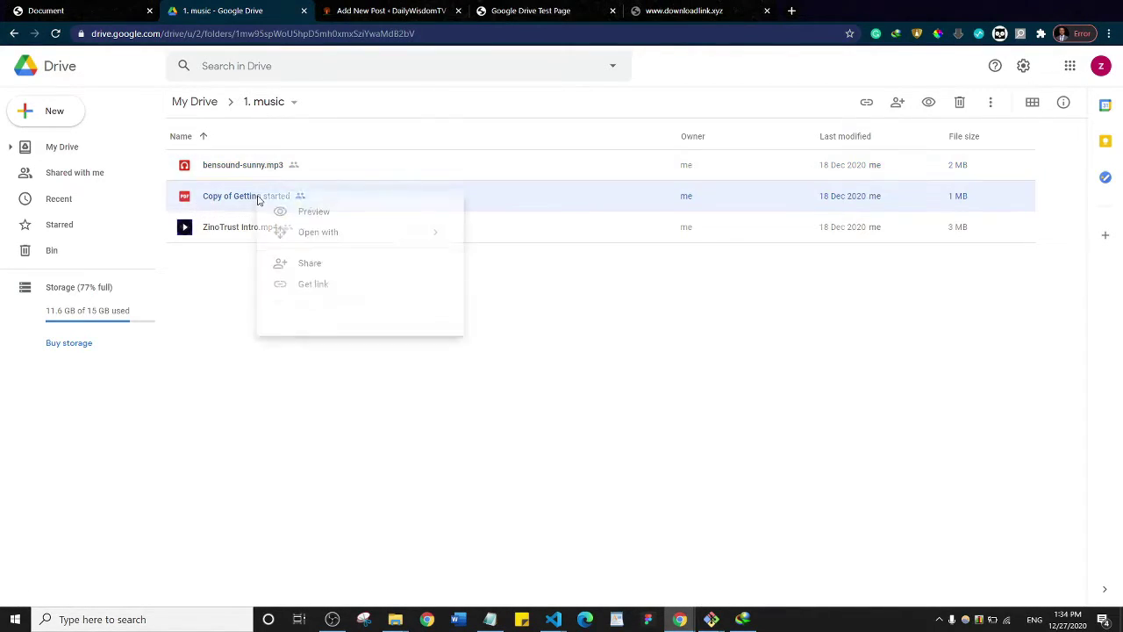
click(323, 288)
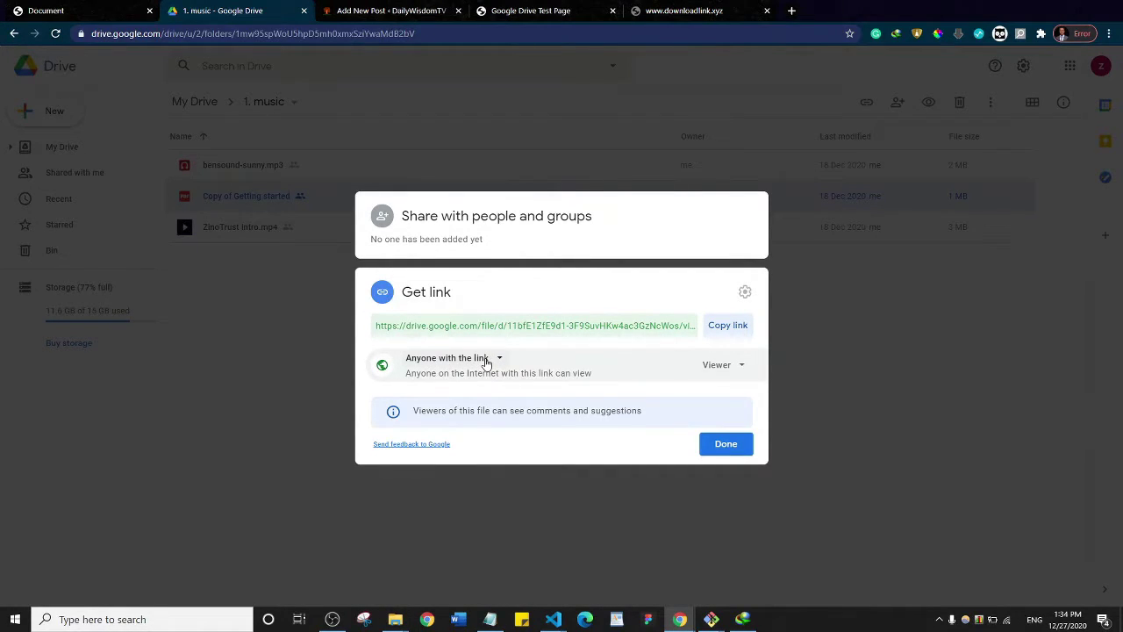
click(721, 325)
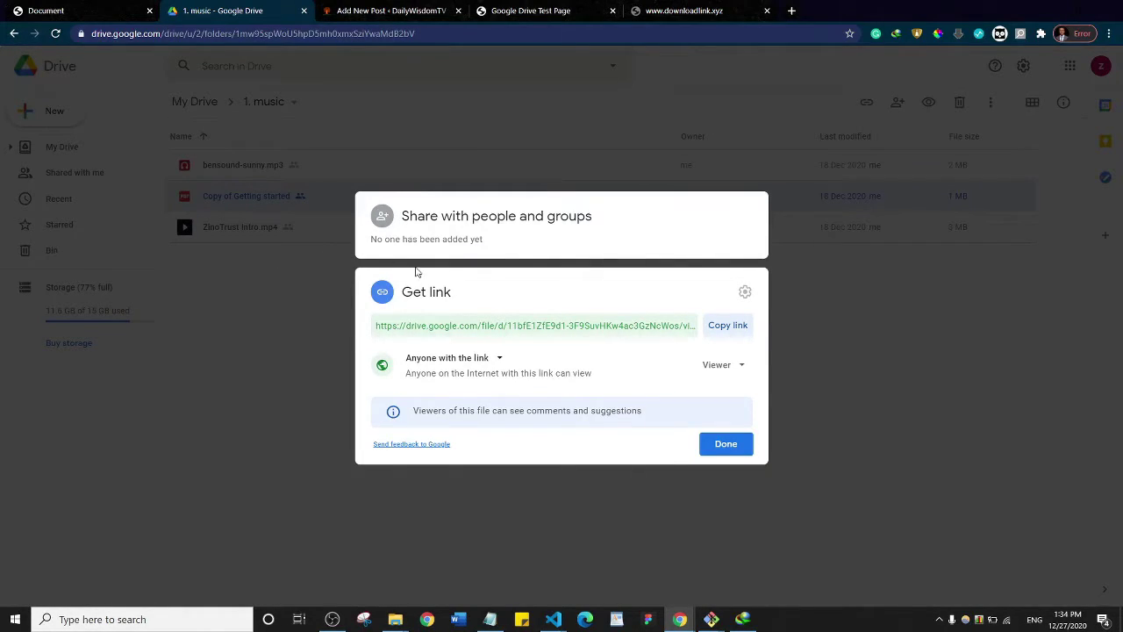
click(95, 7)
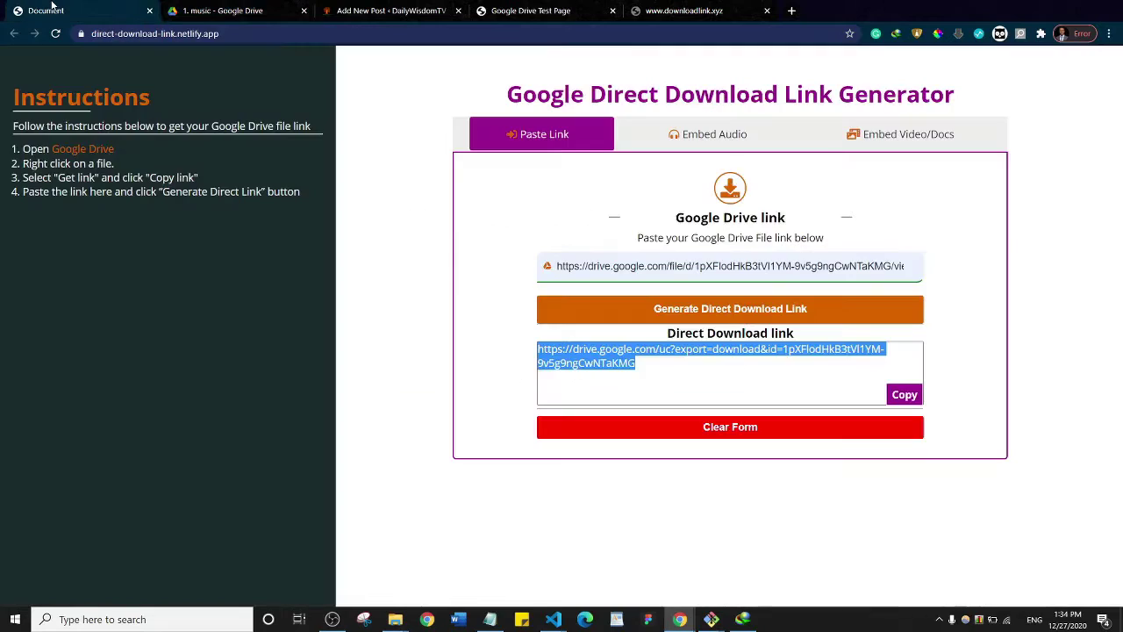
Clear the form, convert the PDF's share link, and copy its Embed Video/Docs iframe snippet.
click(750, 438)
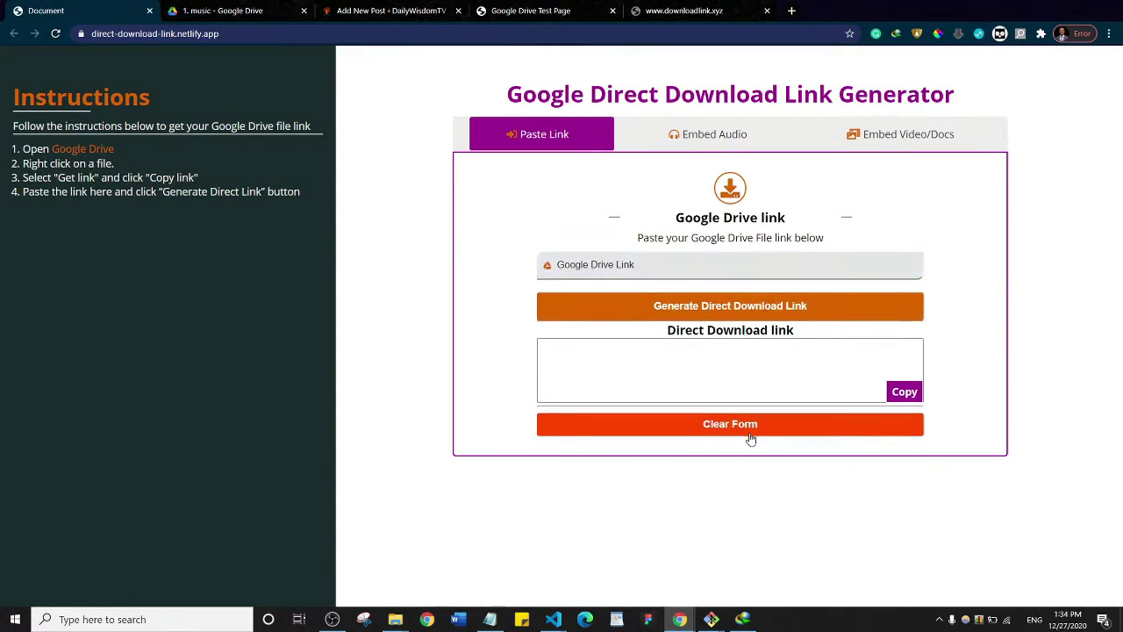
click(617, 265)
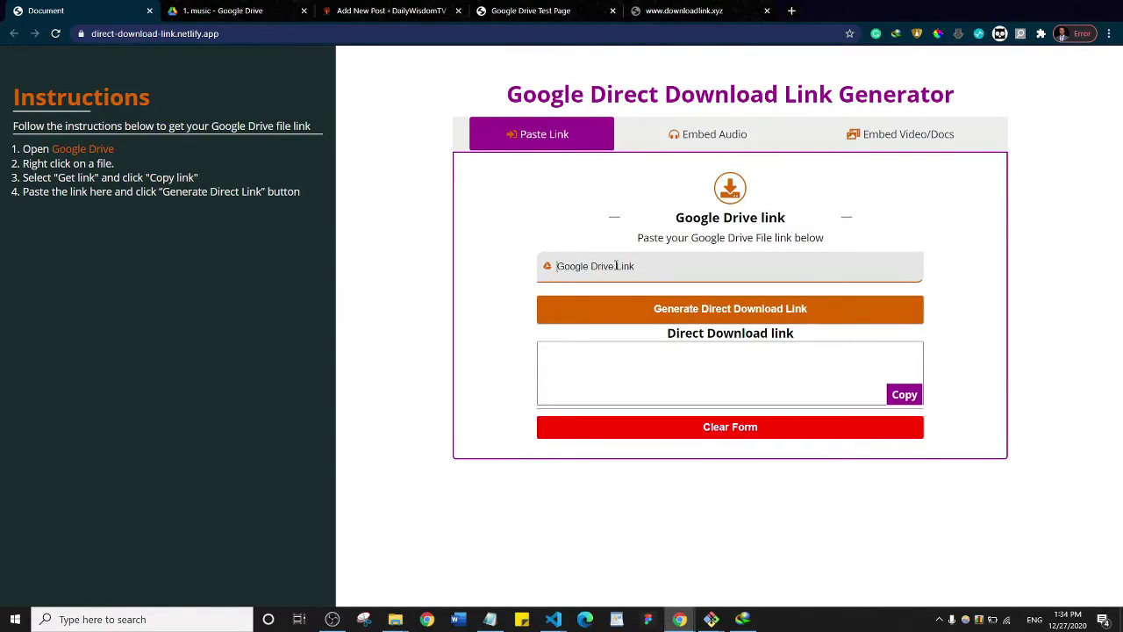
key(ctrl+v)
click(711, 308)
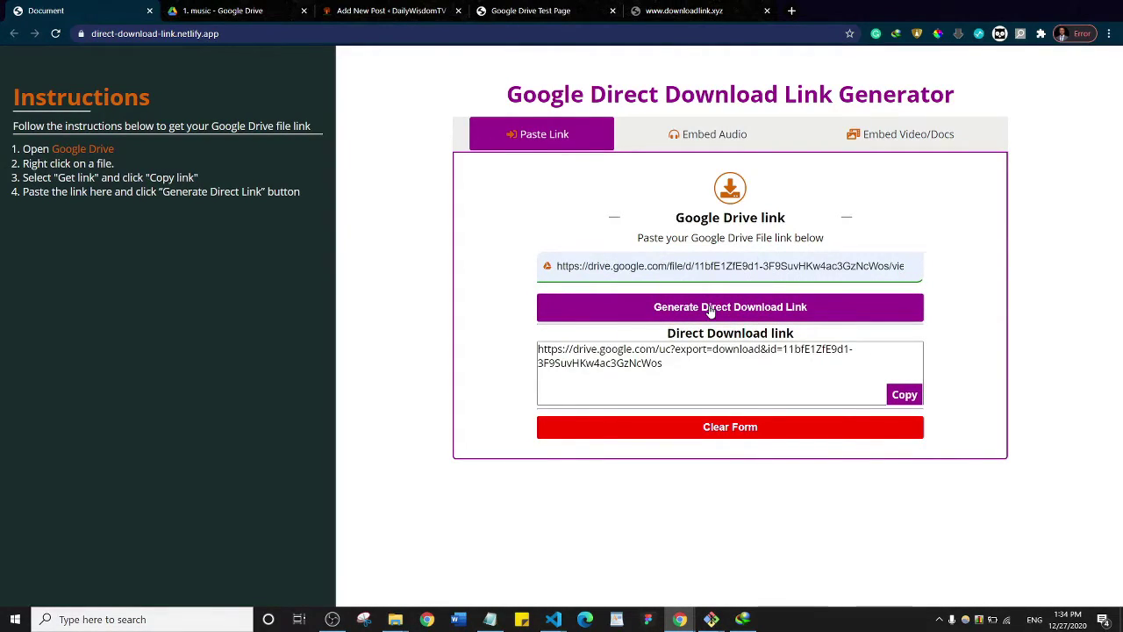
click(918, 140)
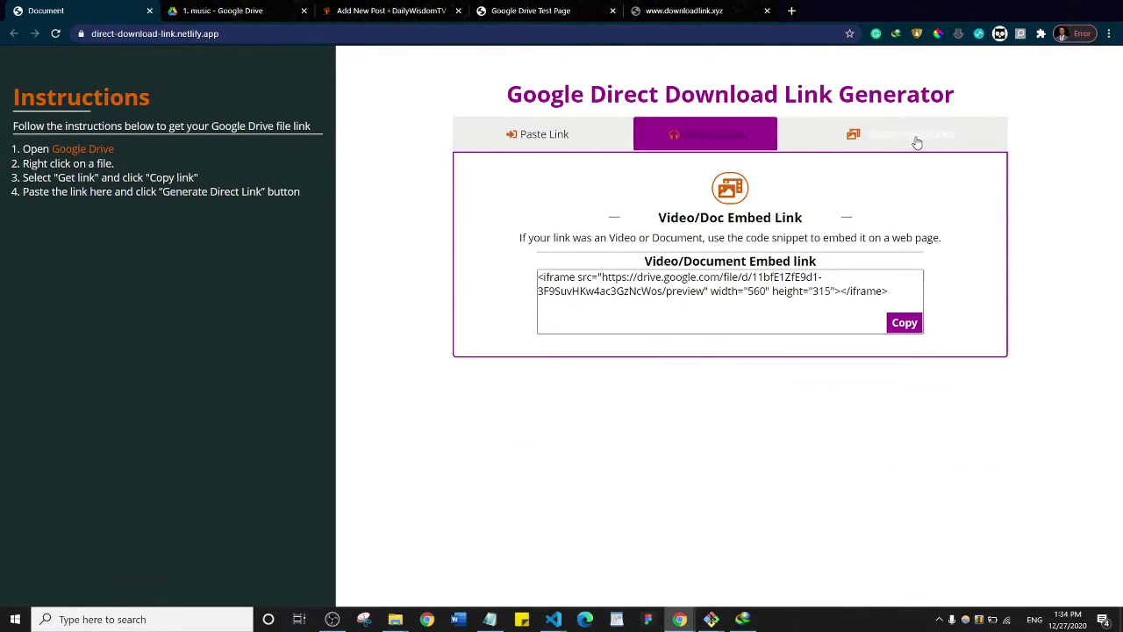
click(725, 140)
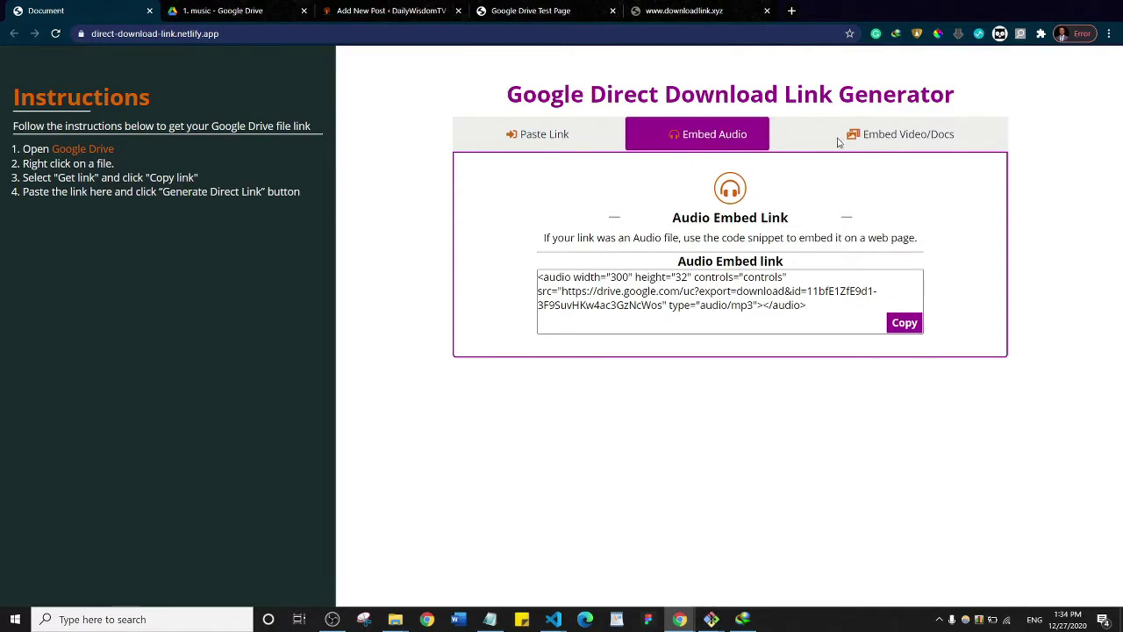
click(904, 140)
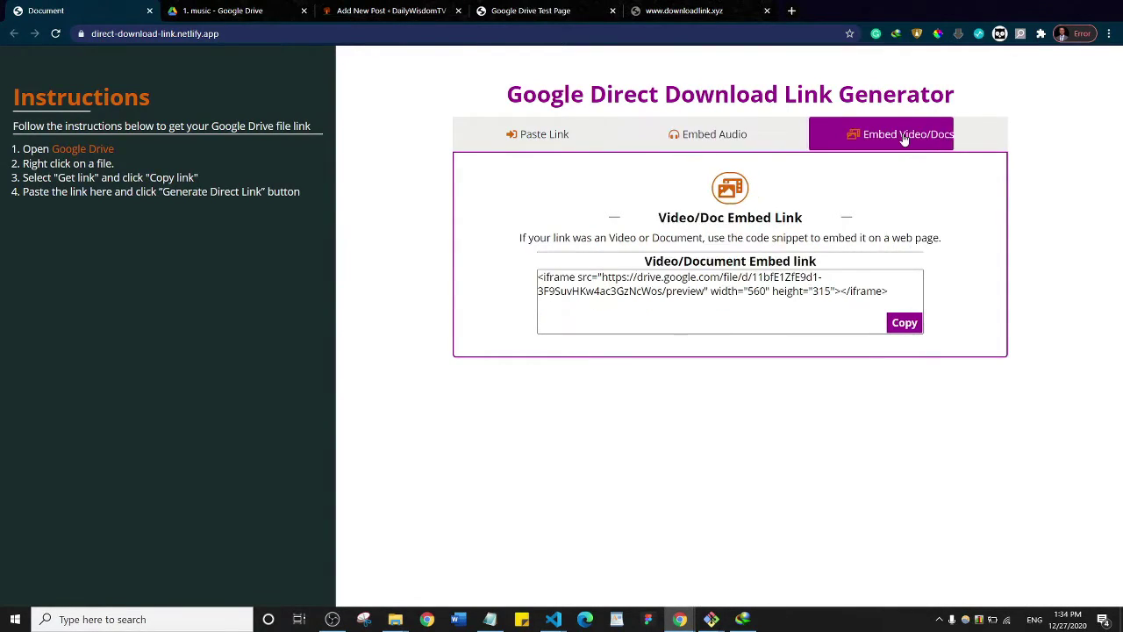
click(904, 323)
click(674, 106)
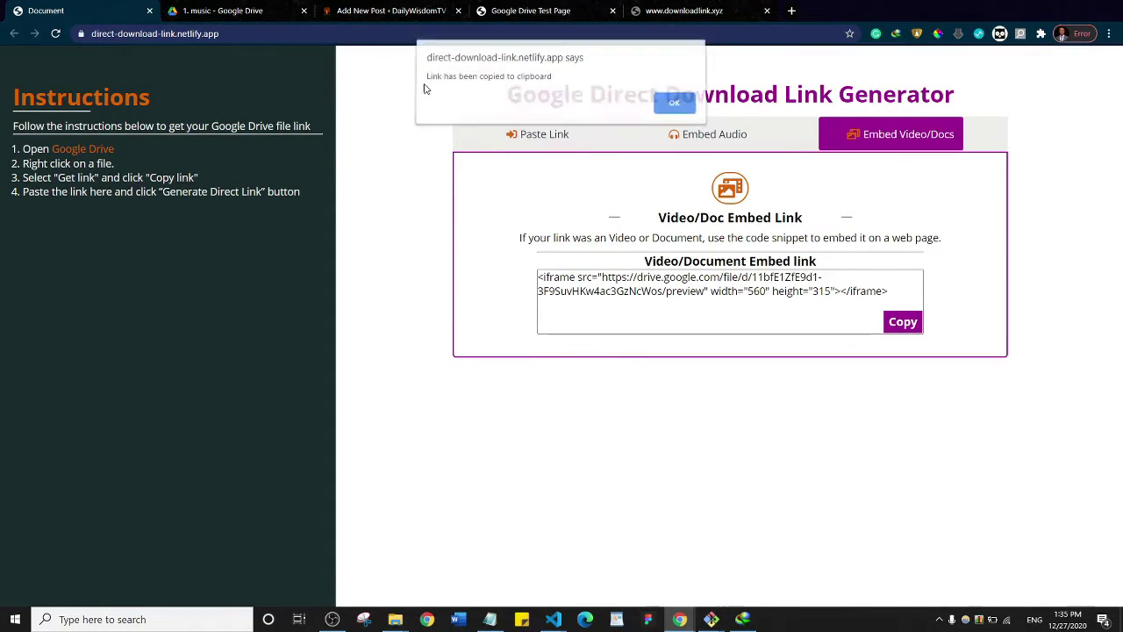
Try pasting the Drive document embed code below the DOWNLOAD link in the Visual editor, then undo it.
click(390, 11)
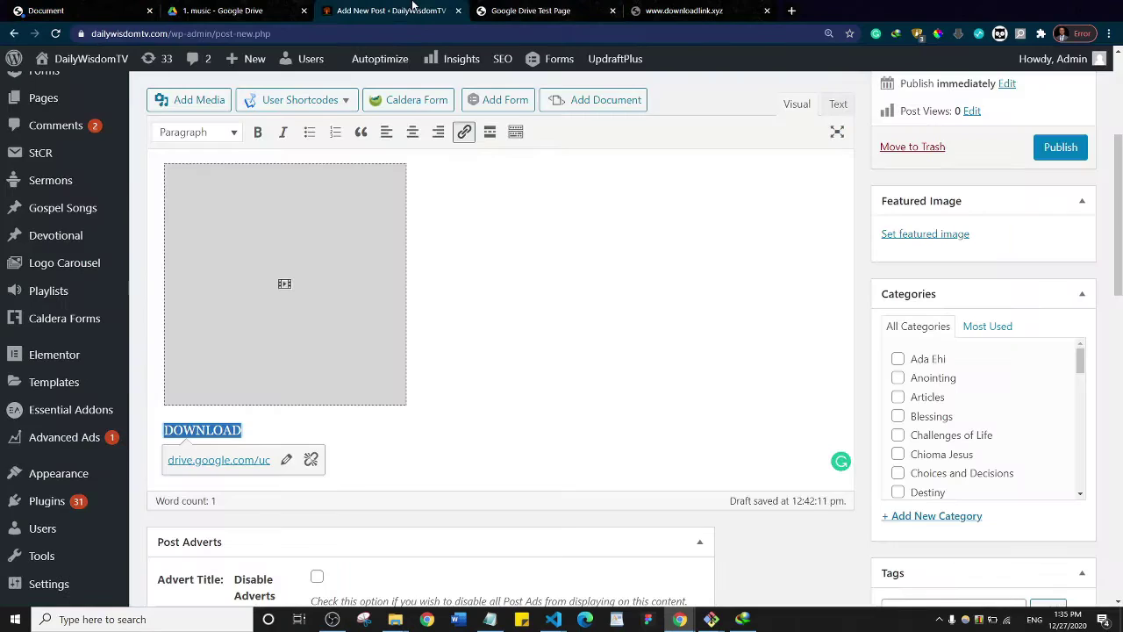
scroll(395, 465, down, 5)
scroll(472, 332, up, 5)
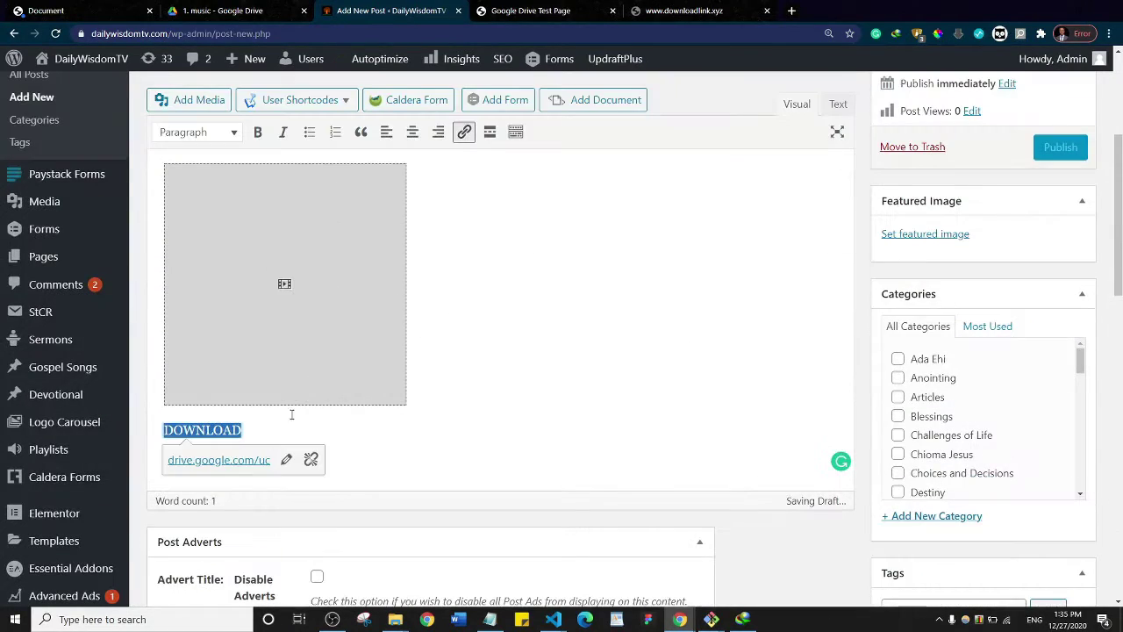
click(324, 426)
key(Return)
key(Return)
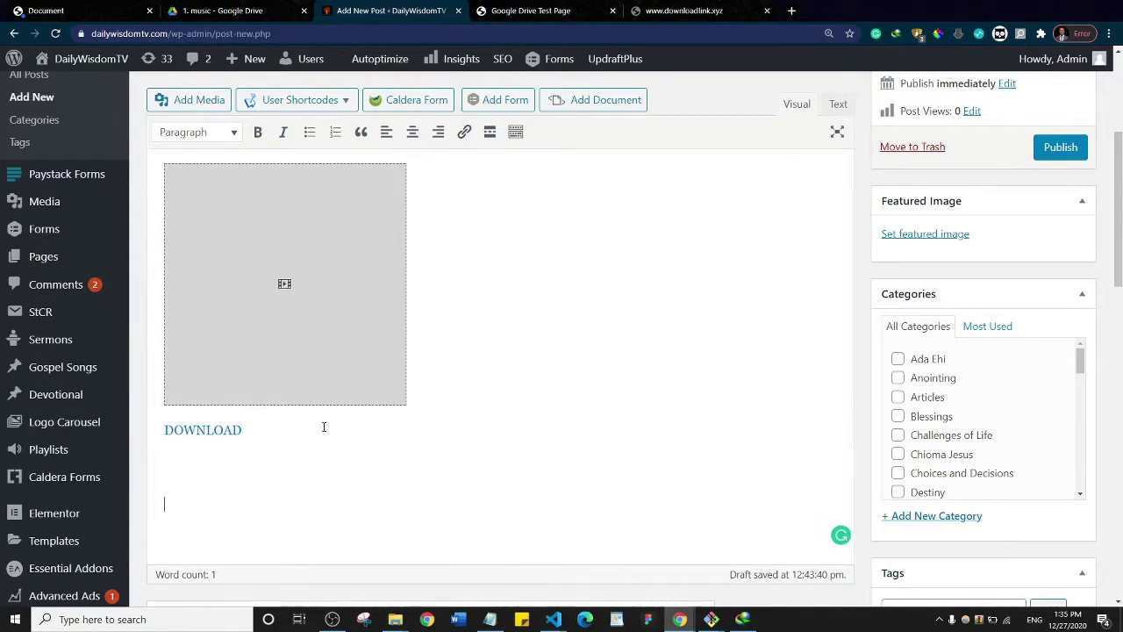
key(ctrl+v)
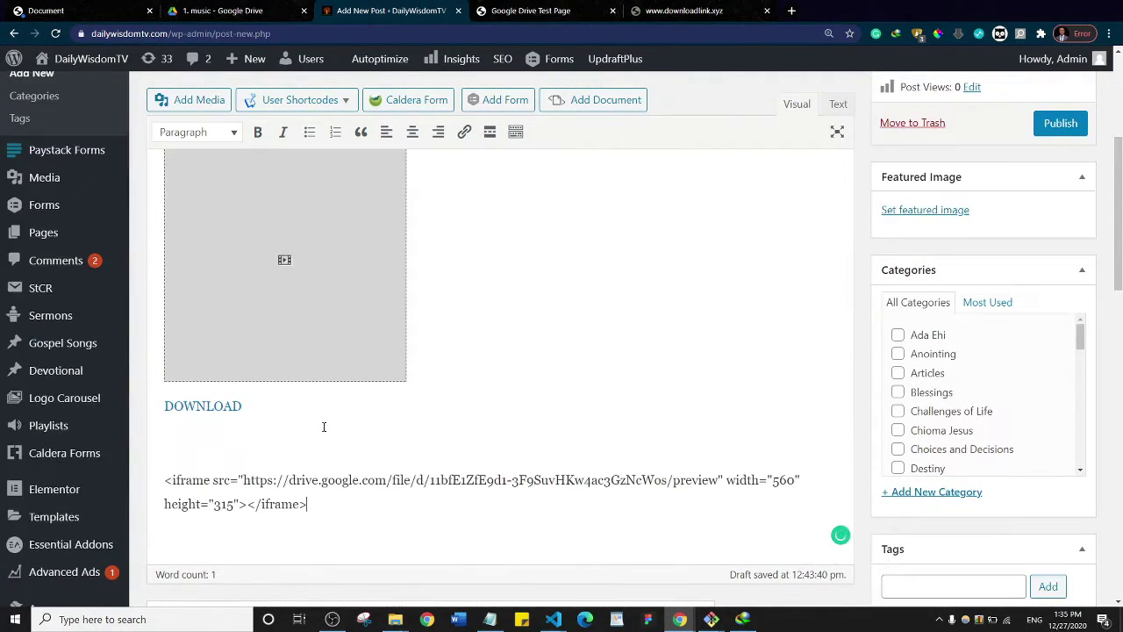
key(ctrl+z)
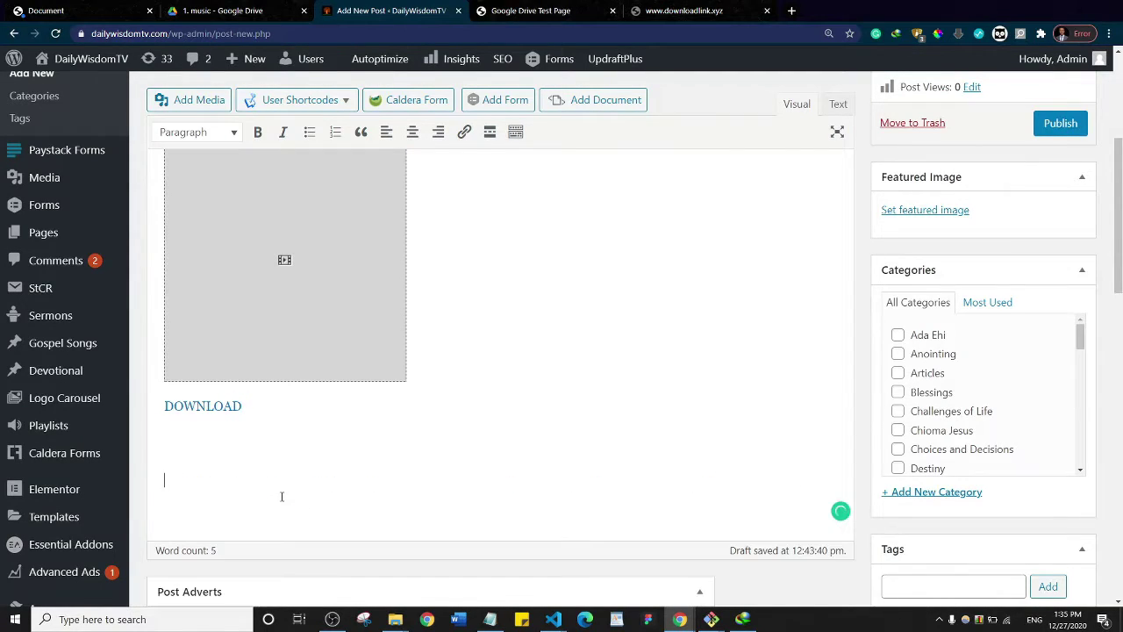
In the Text view, replace the last &nbsp; line with the iframe embed code and return to Visual.
click(838, 104)
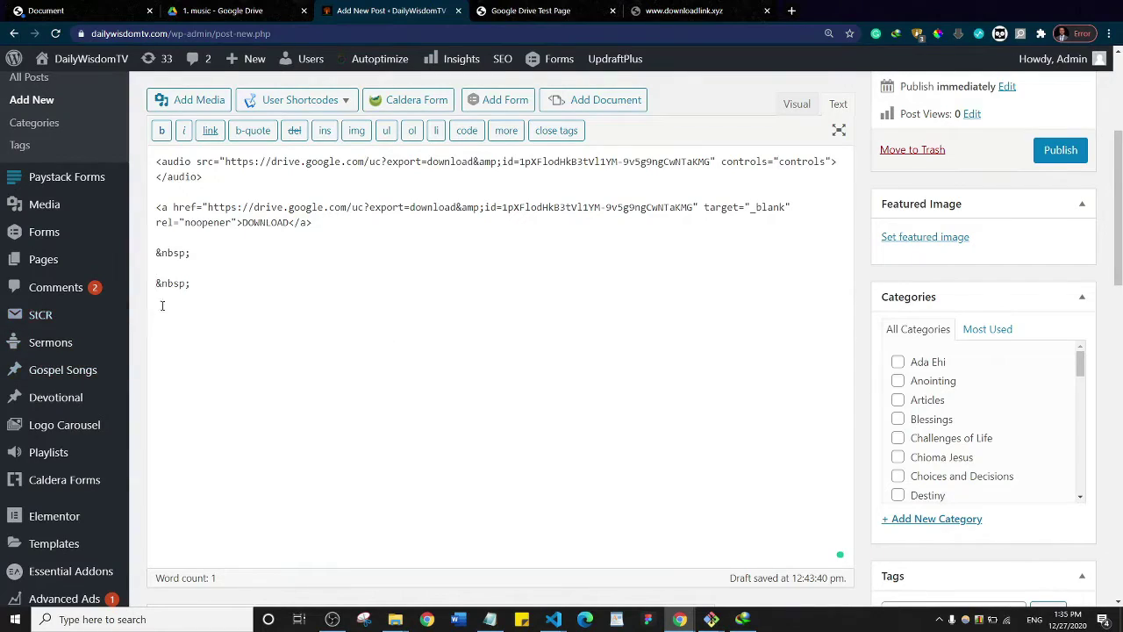
triple_click(195, 283)
key(ctrl+v)
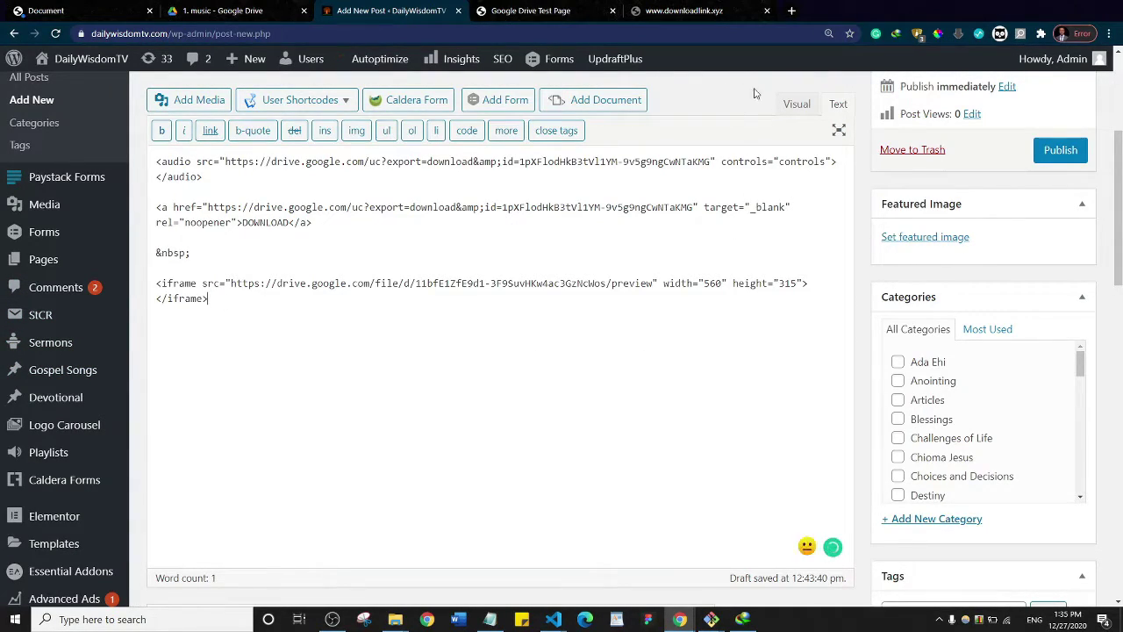
click(789, 105)
scroll(652, 236, down, 4)
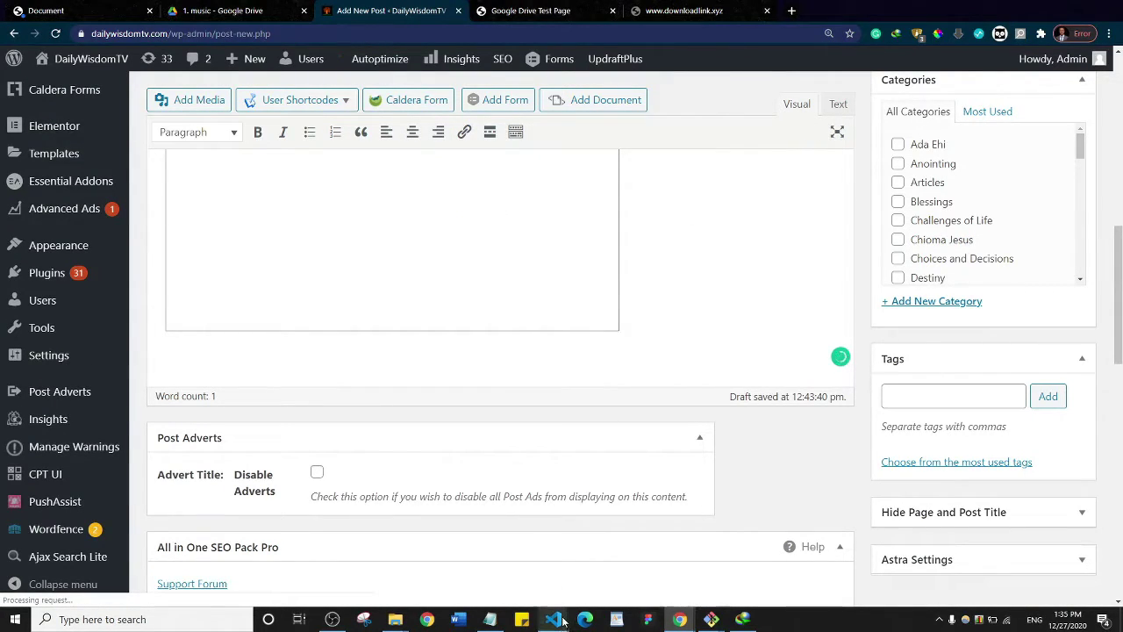
Paste the document iframe on line 46 of test.html under Embed Document and save the file.
mouse_move(567, 617)
click(608, 561)
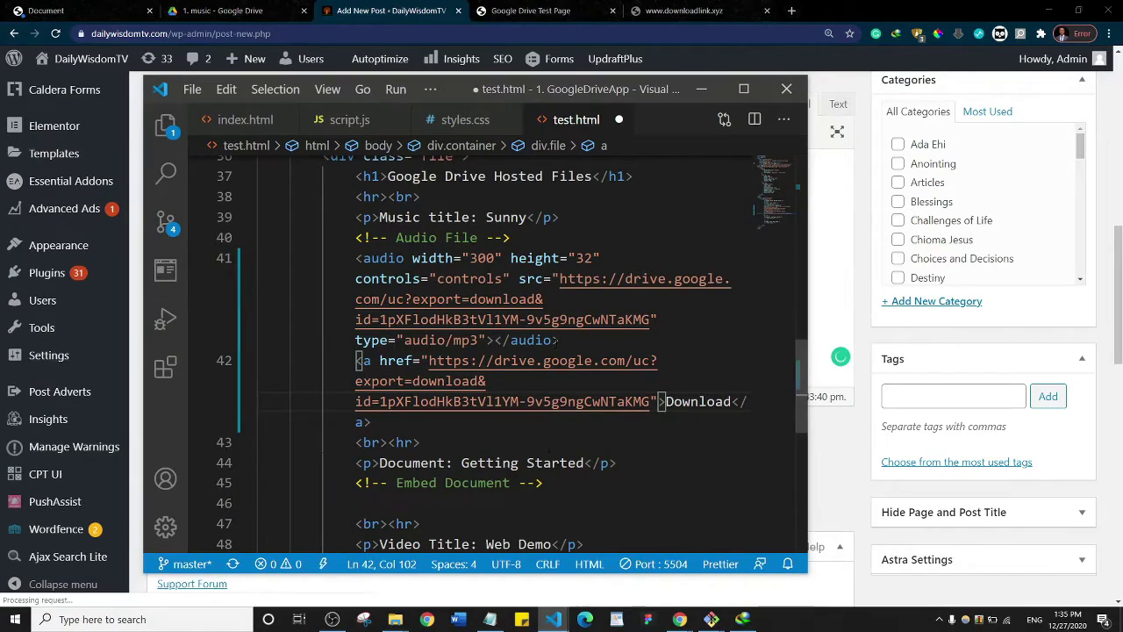
click(417, 451)
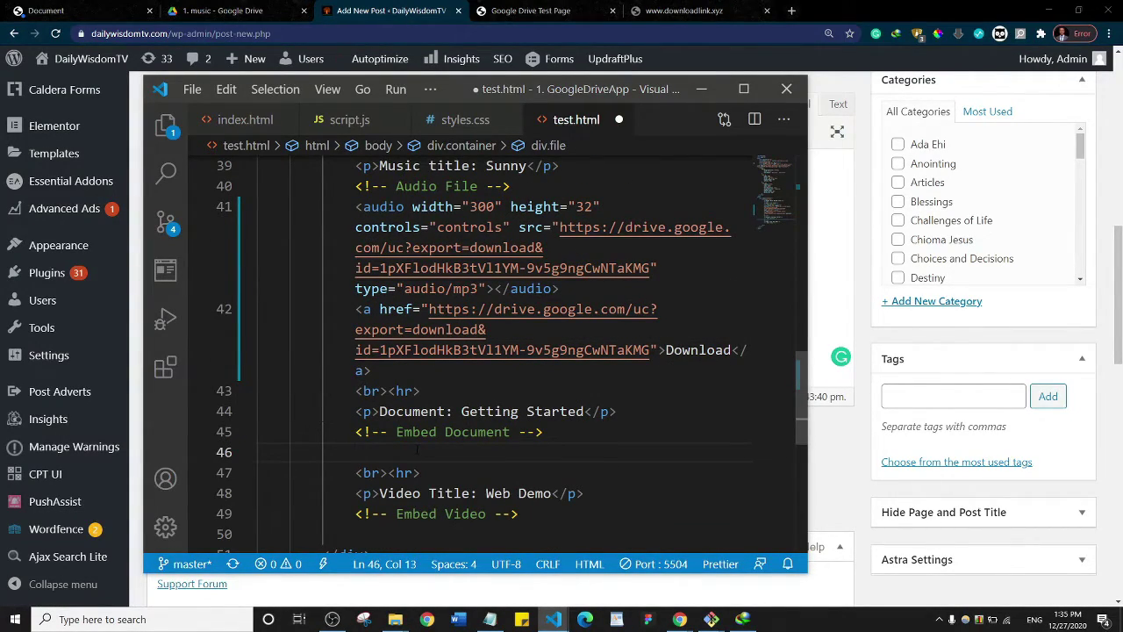
key(ctrl+v)
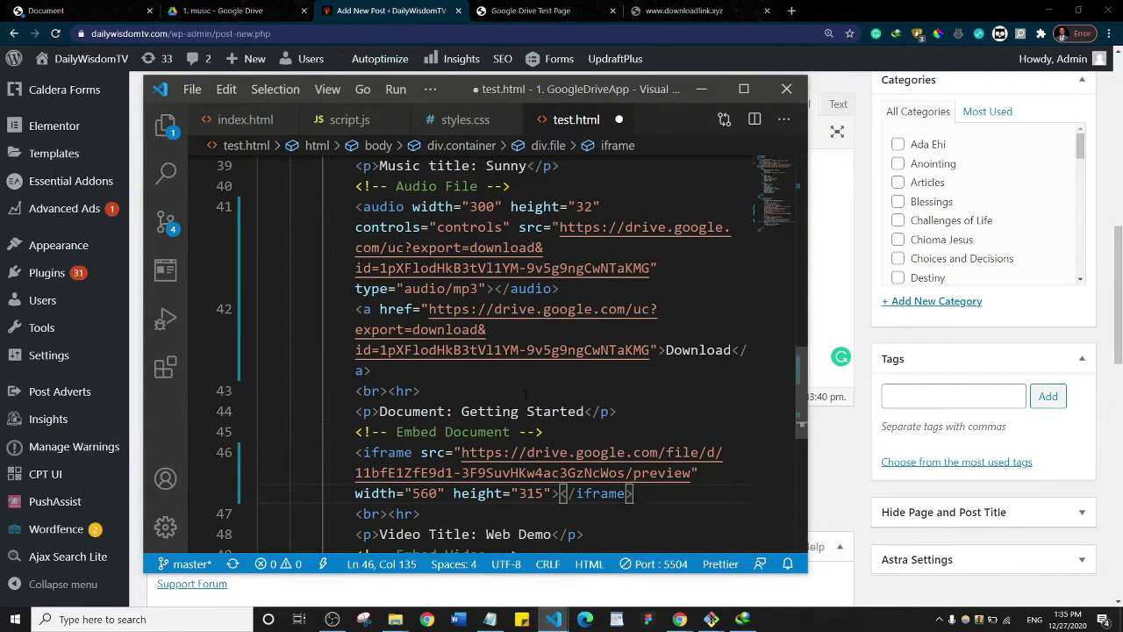
key(ctrl+s)
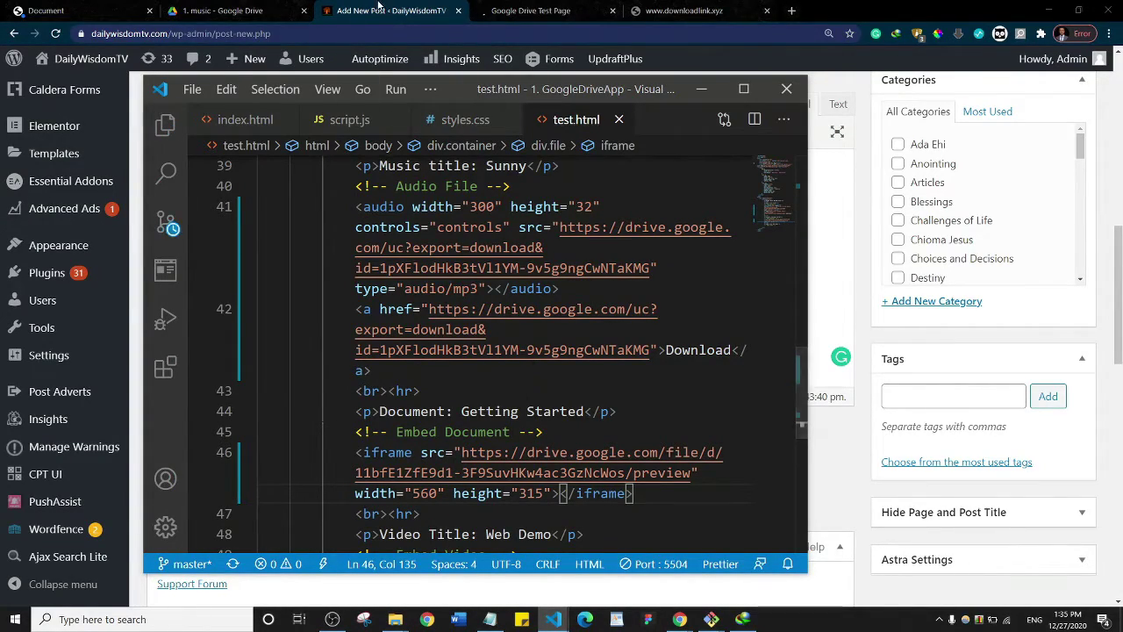
click(379, 7)
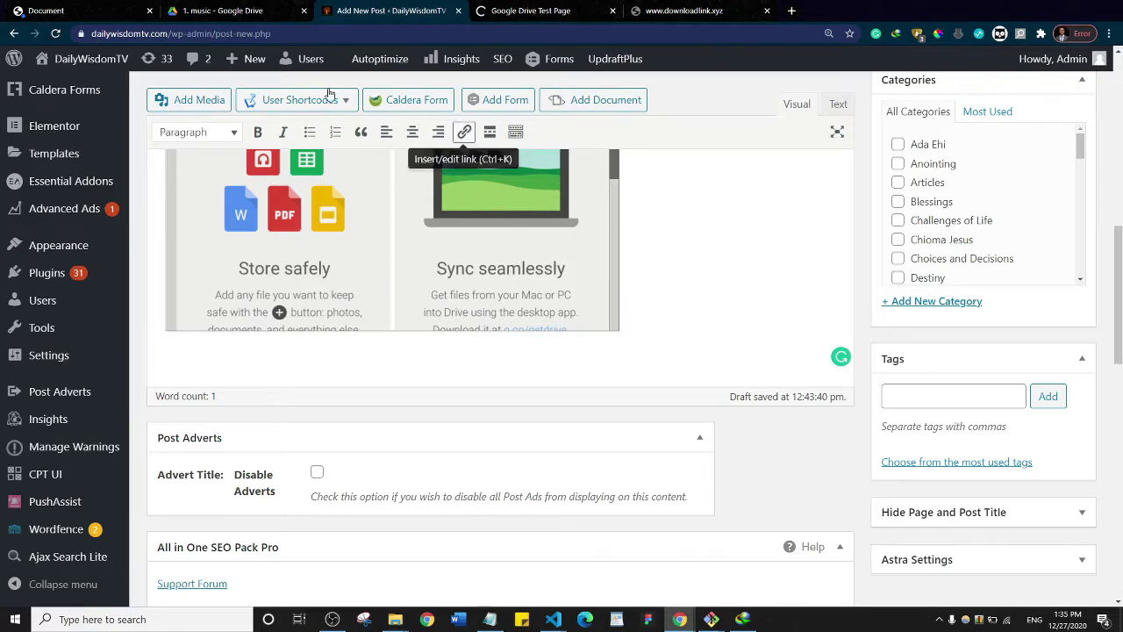
Preview Test Post in a new tab from the Publish box.
scroll(601, 322, up, 6)
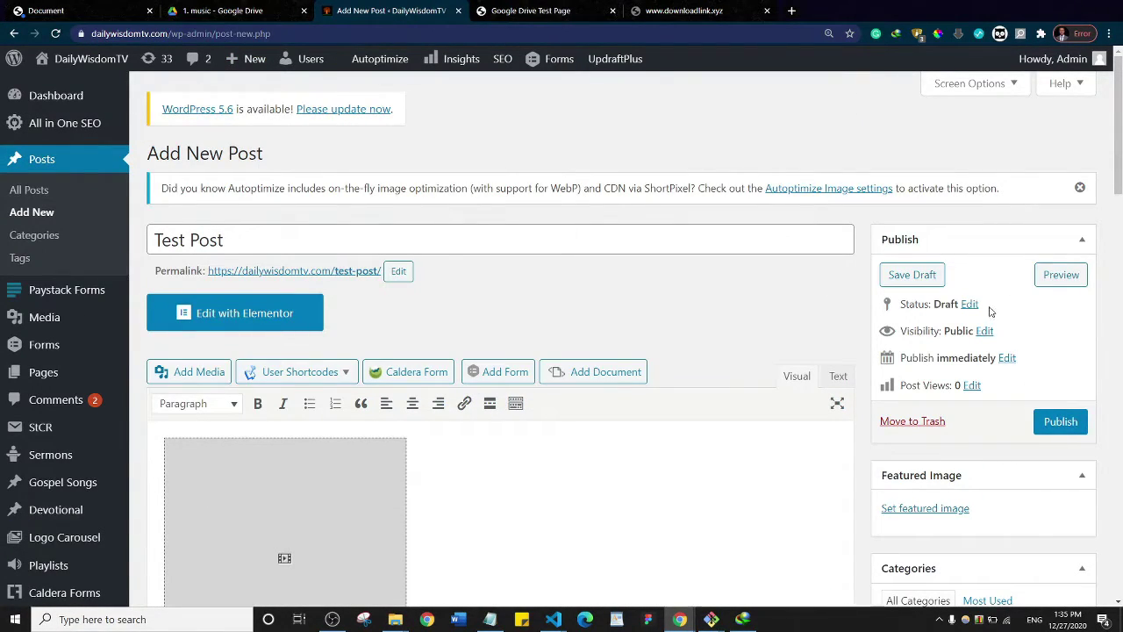
drag(1119, 167, 1118, 179)
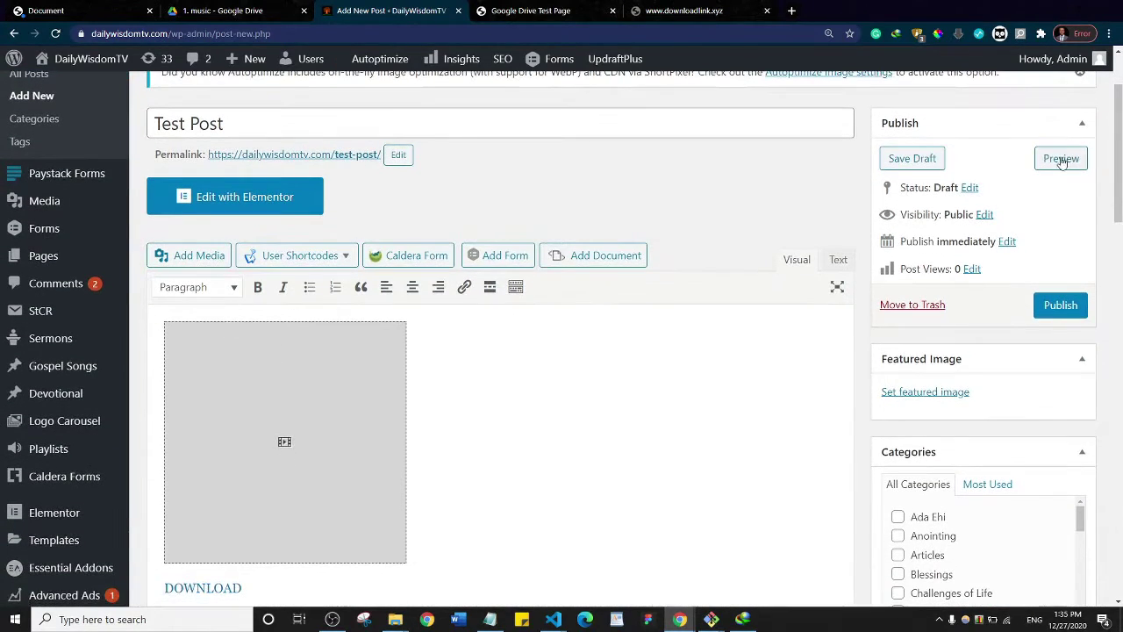
click(1062, 158)
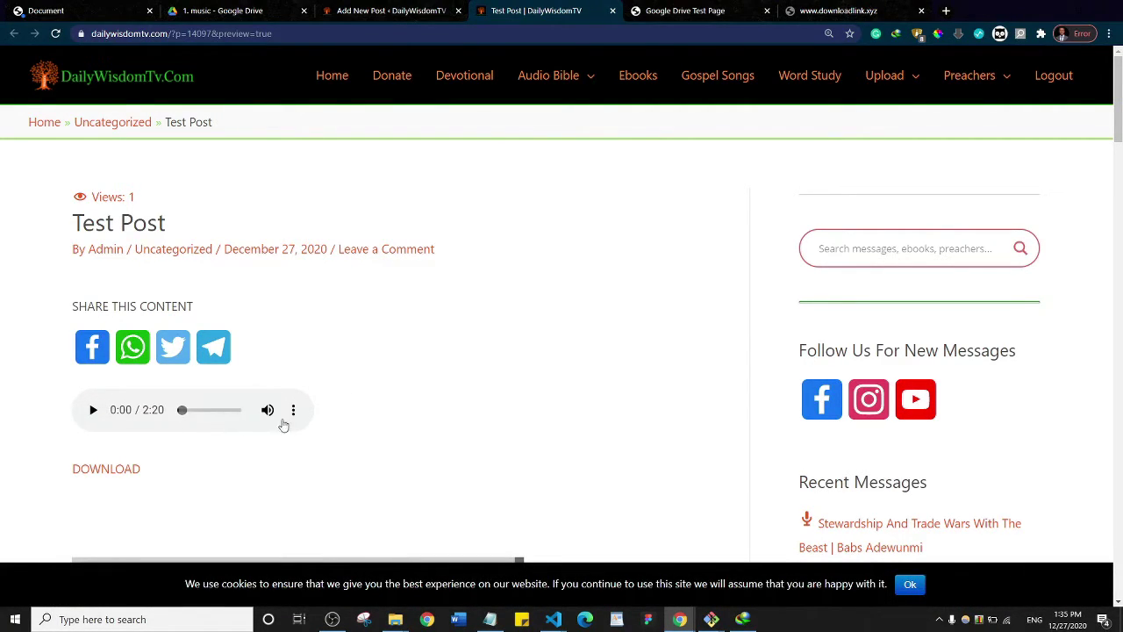
Close the Download this audio bar, then play the audio and pause it at 0:07.
mouse_move(296, 395)
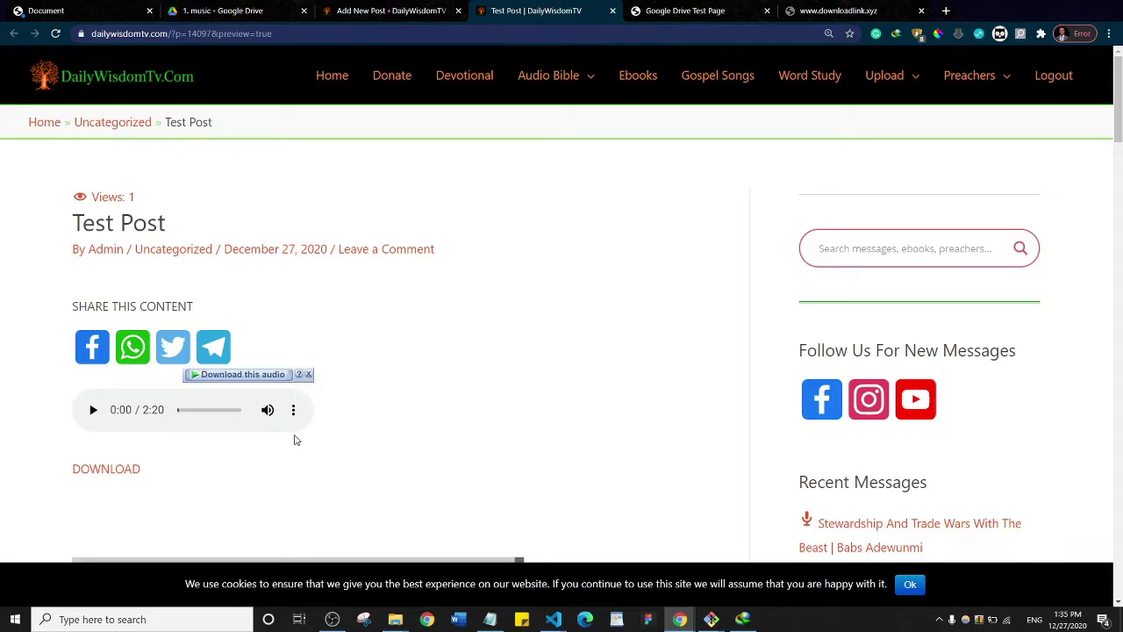
click(308, 374)
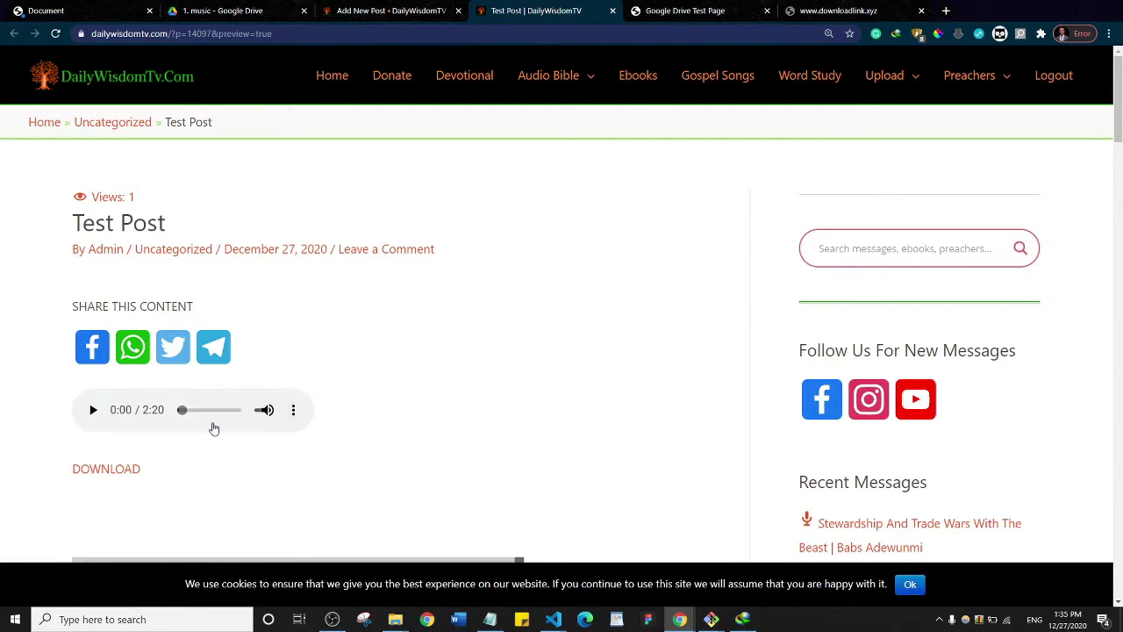
drag(1118, 129, 1118, 164)
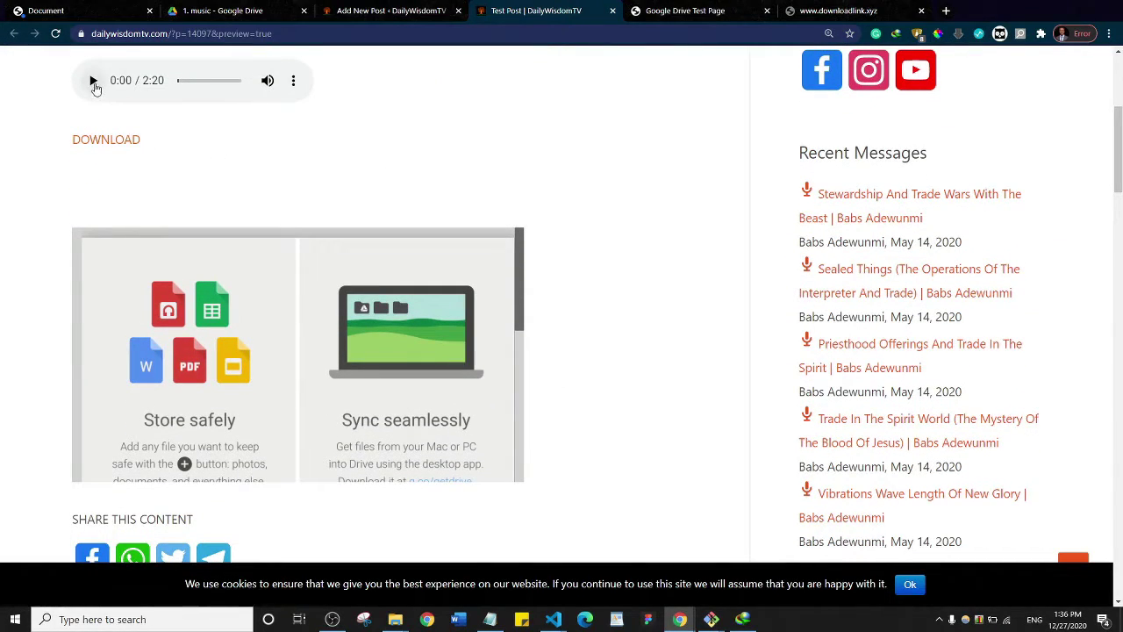
click(93, 82)
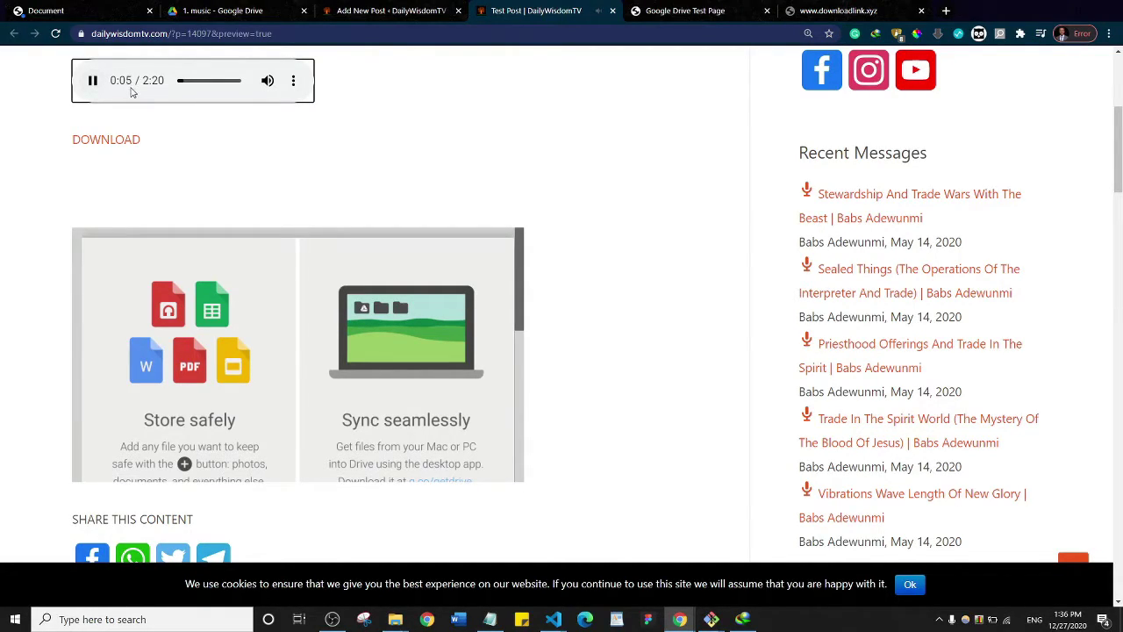
click(93, 87)
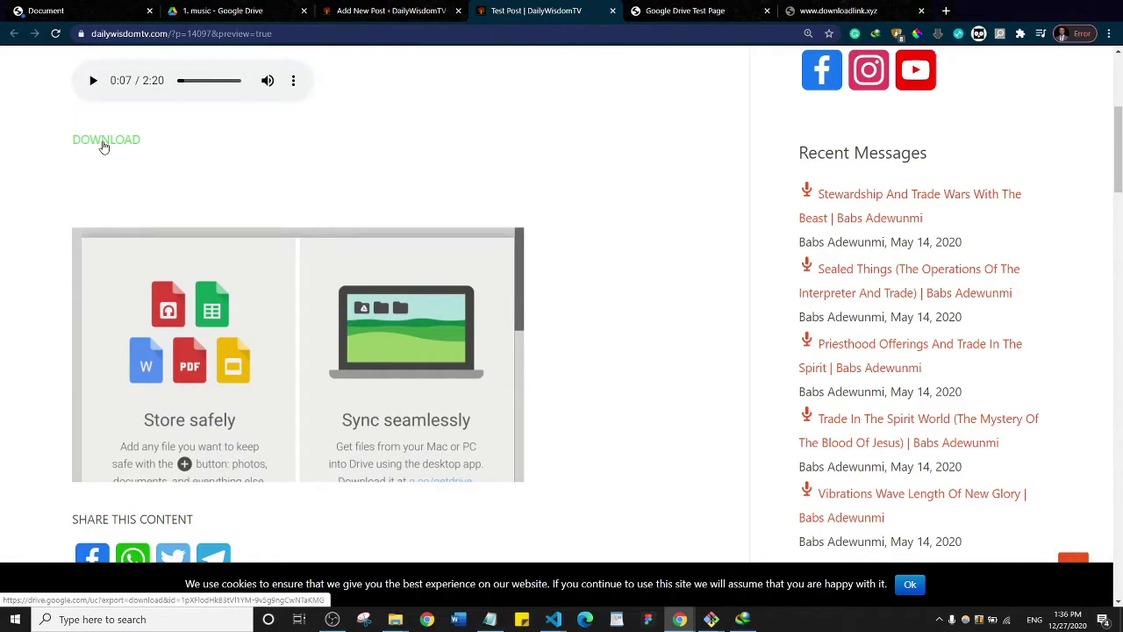
Test the DOWNLOAD link, cancel the bensound-sunny_2.mp3 download prompt, and scroll the embedded PDF.
click(102, 145)
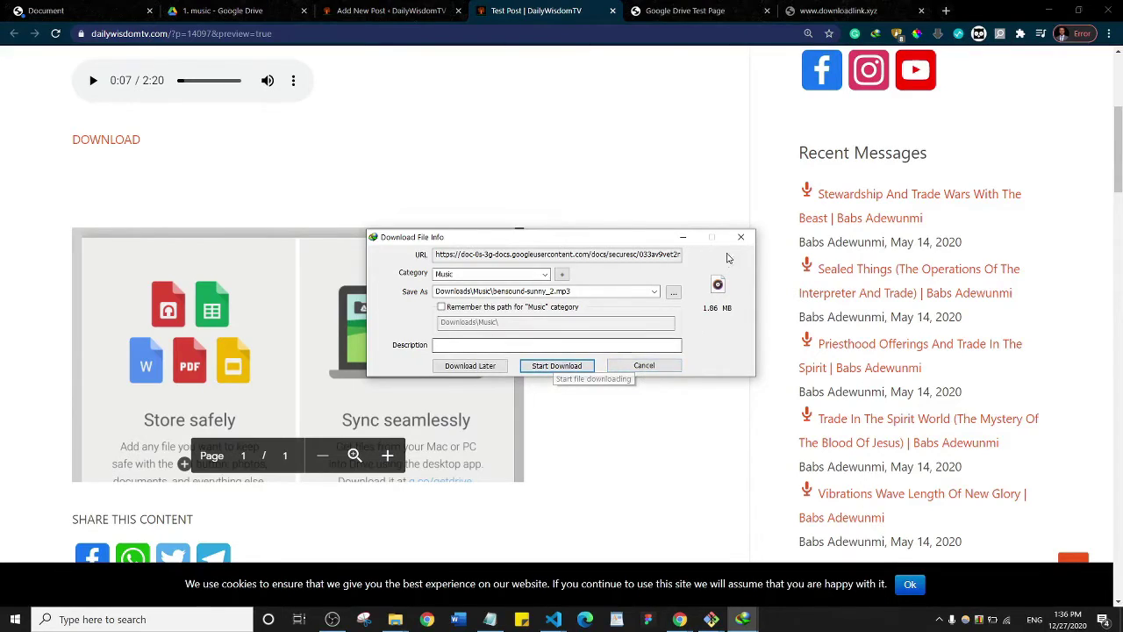
click(741, 237)
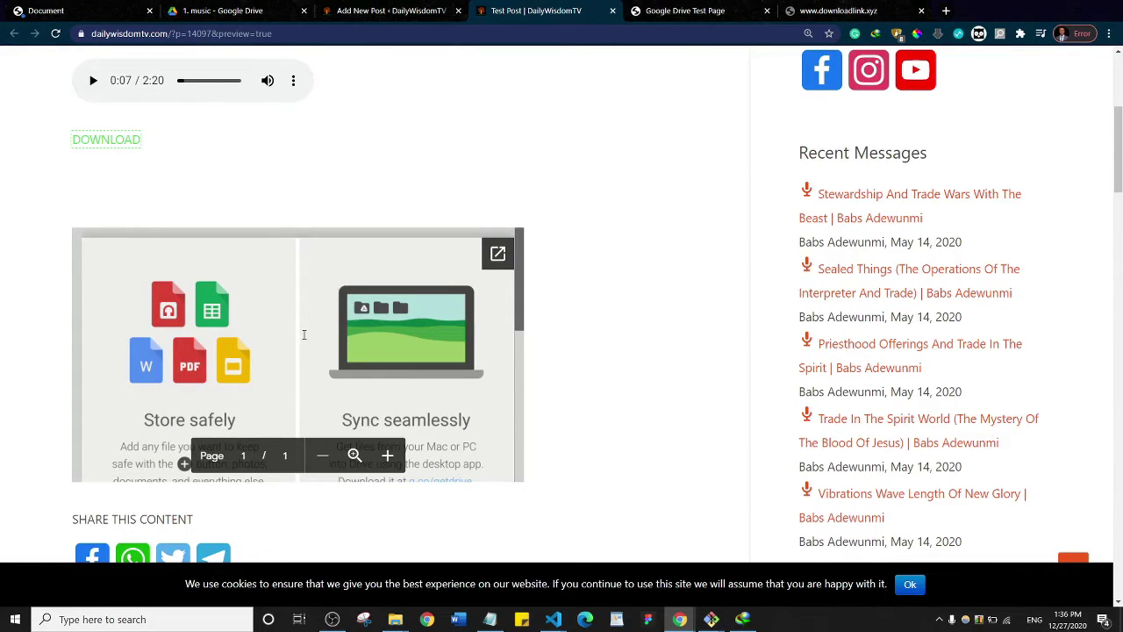
scroll(303, 335, down, 3)
scroll(304, 335, up, 3)
scroll(304, 334, down, 3)
scroll(303, 334, up, 3)
scroll(397, 83, up, 4)
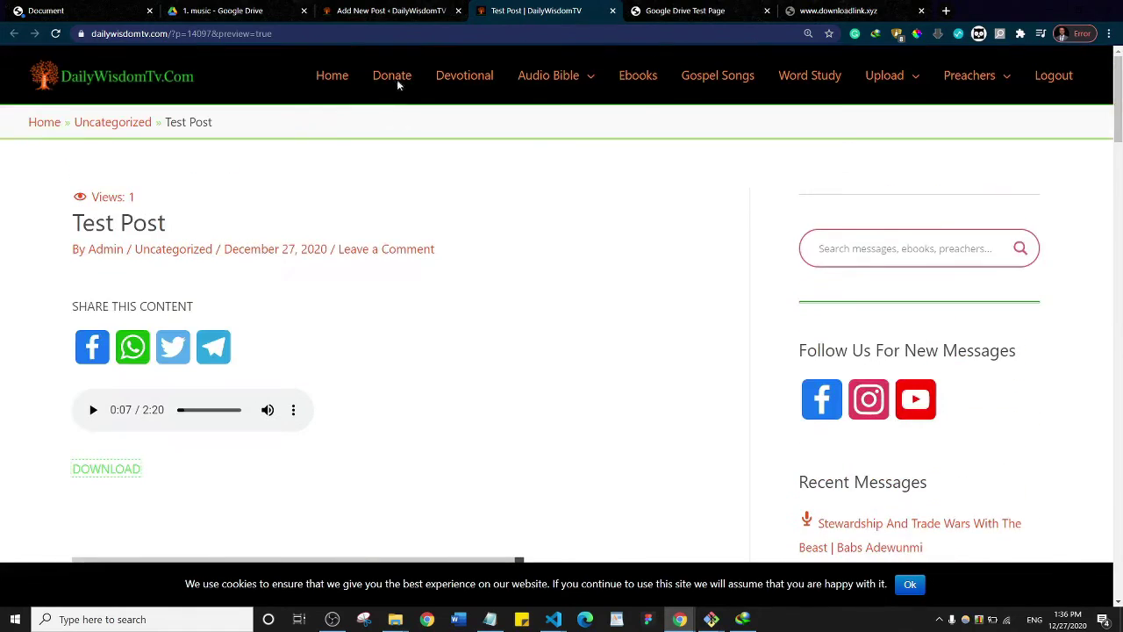
click(75, 6)
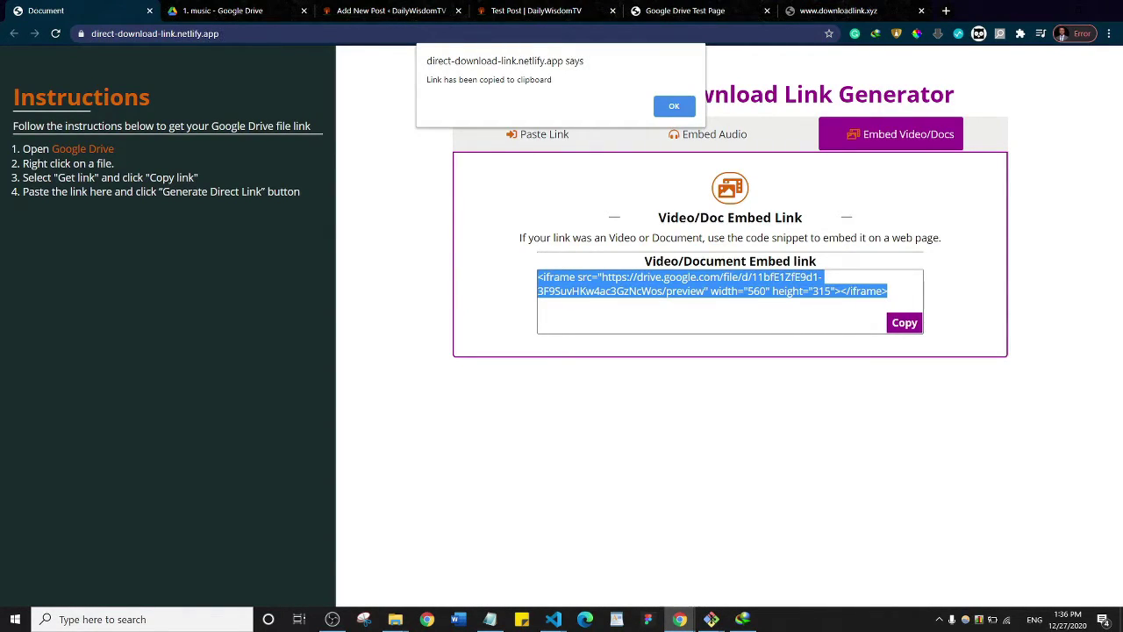
click(685, 107)
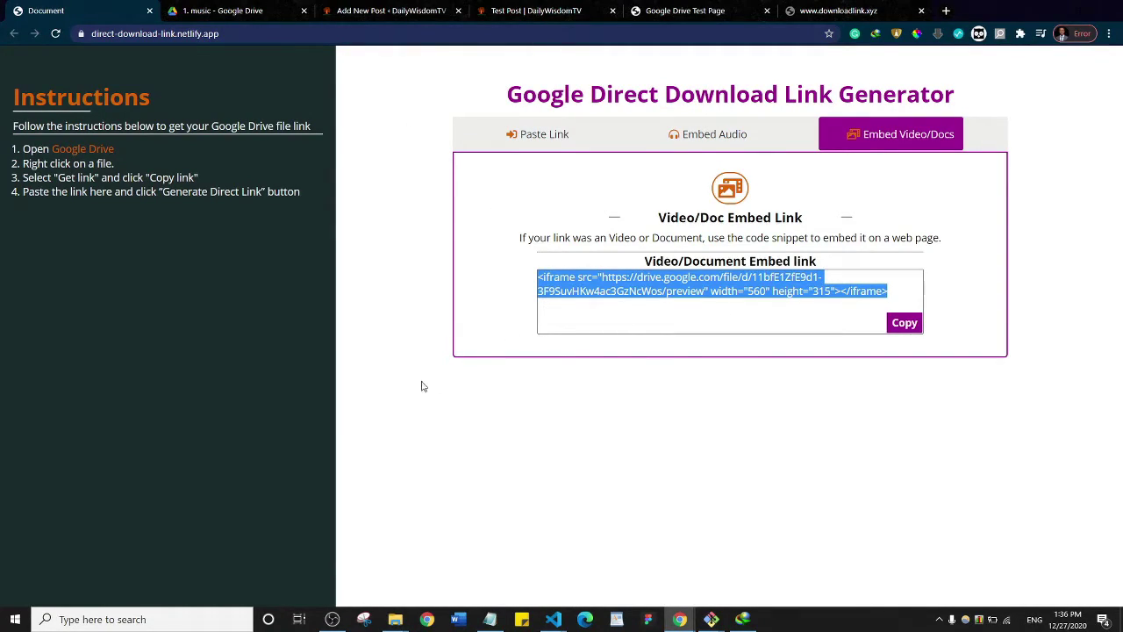
click(553, 618)
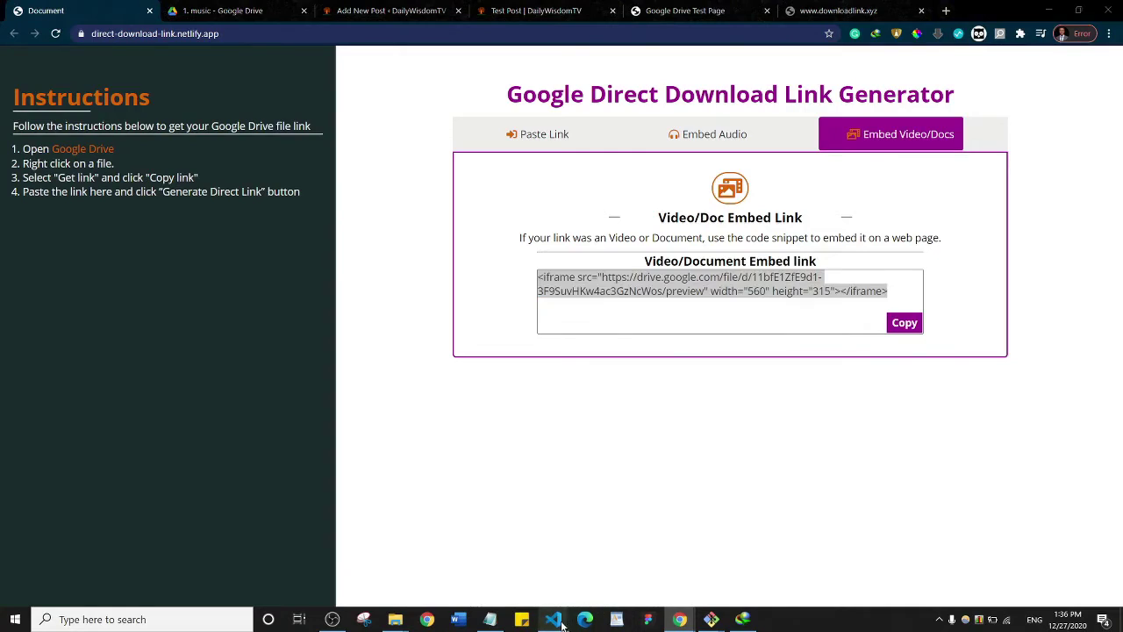
click(590, 570)
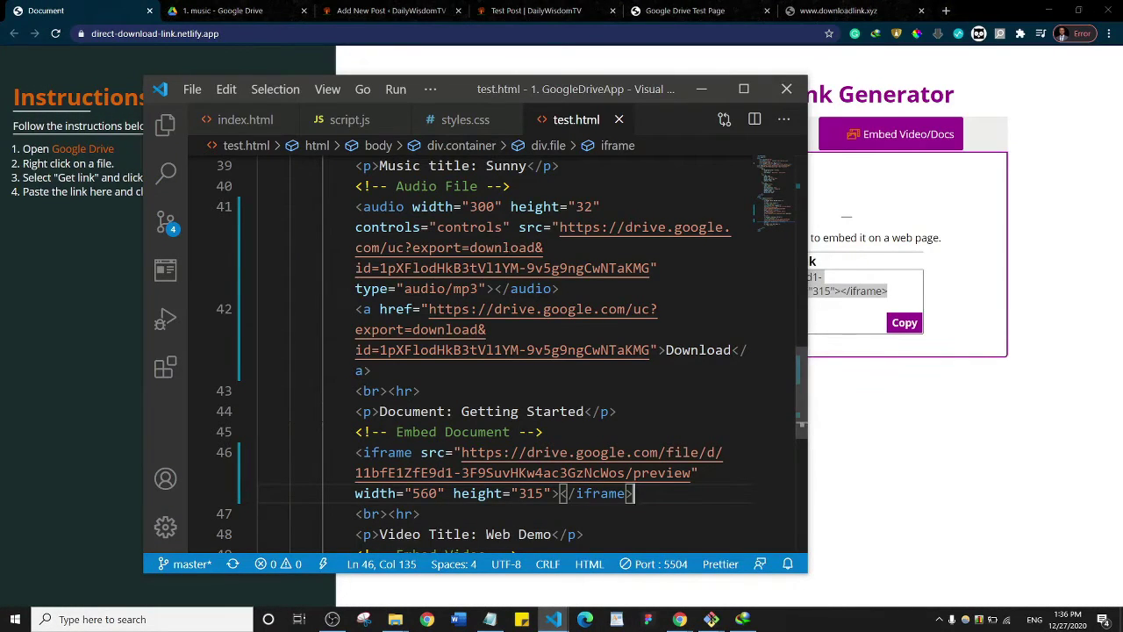
click(701, 89)
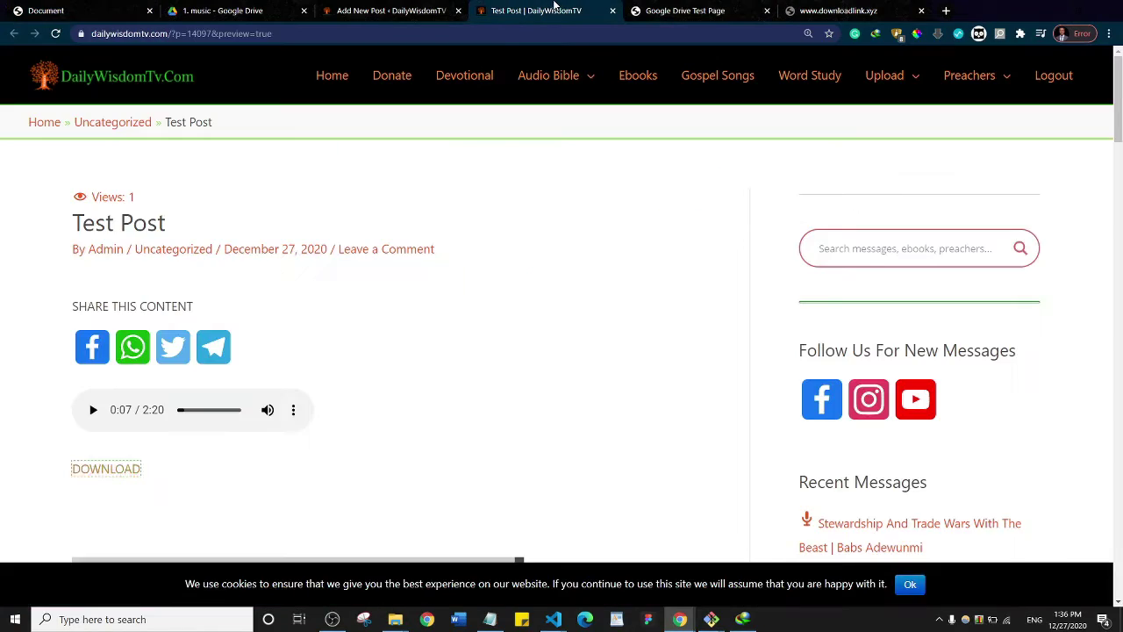
click(551, 11)
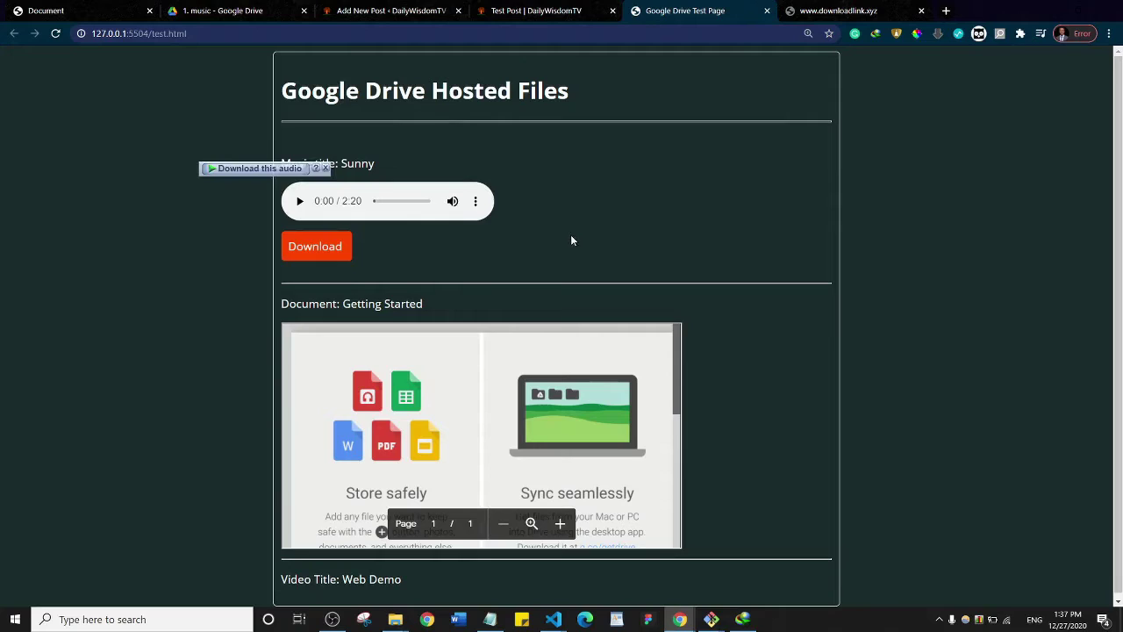
Close the Download this audio bar on the Test Page and scroll the embedded Getting Started document.
click(324, 167)
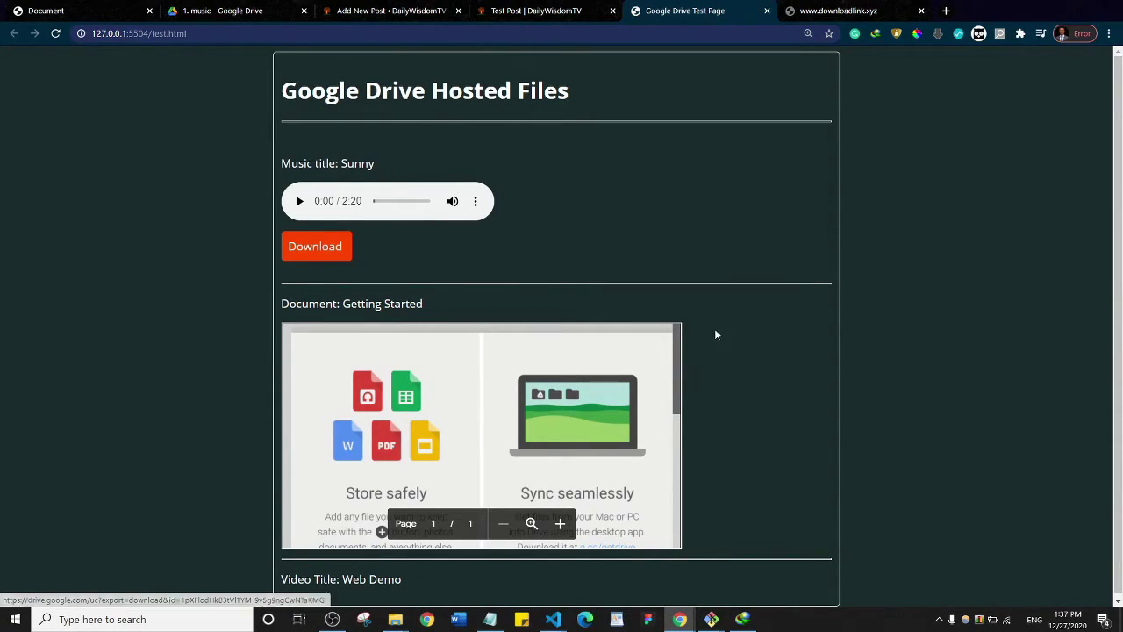
scroll(467, 465, down, 5)
scroll(468, 465, up, 5)
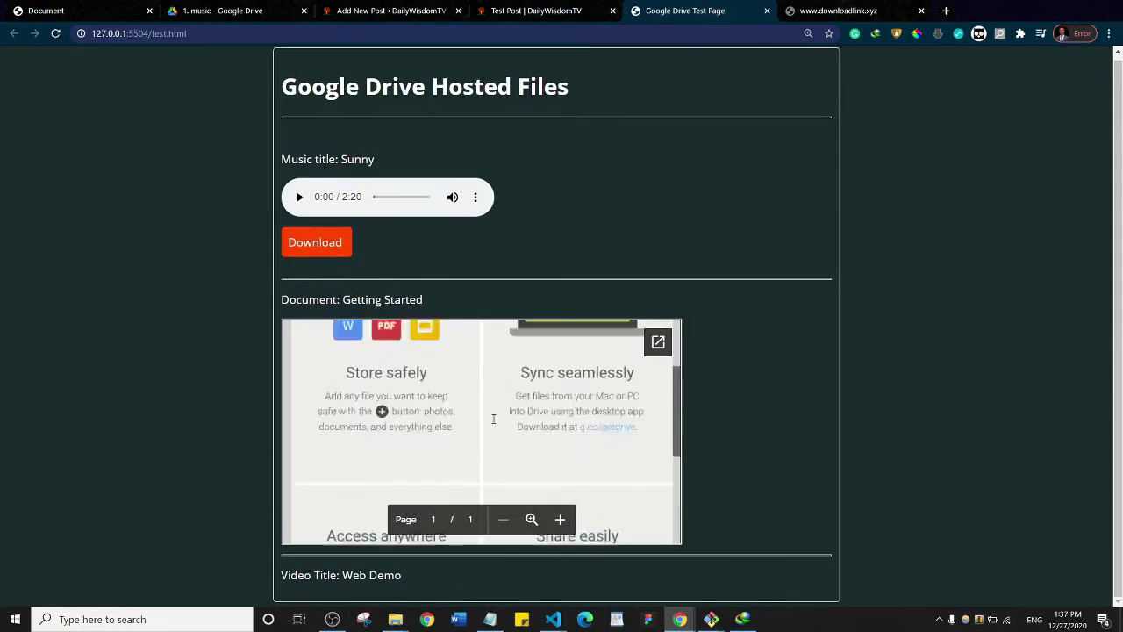